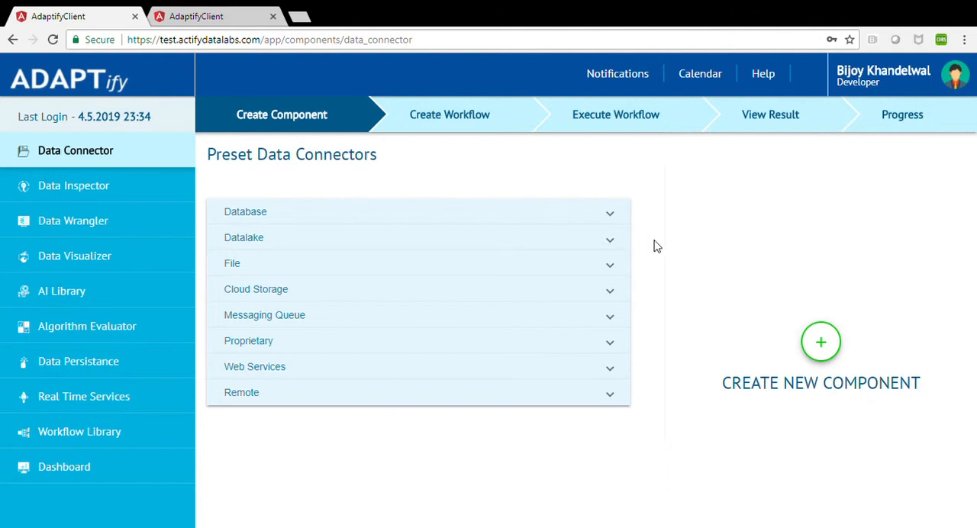
Review the preset data connectors available in the Database category.
click(607, 216)
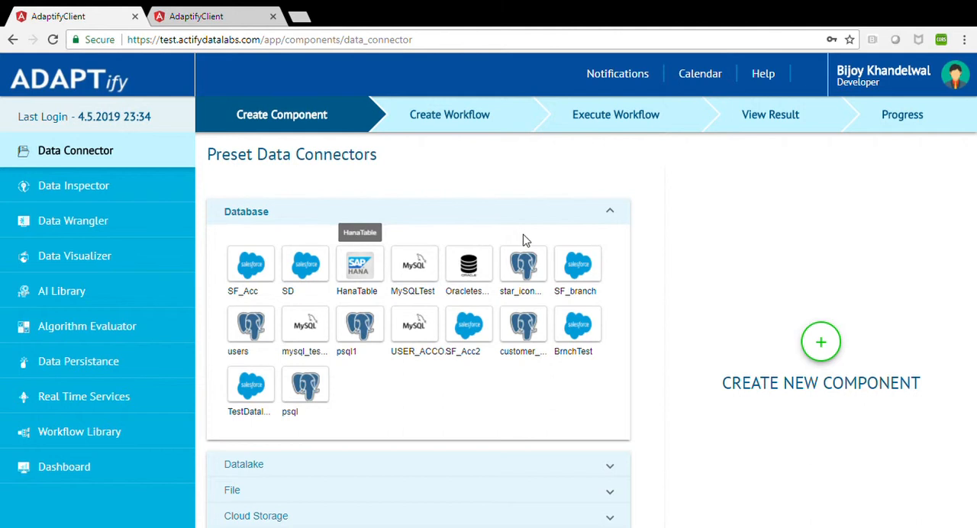
click(612, 213)
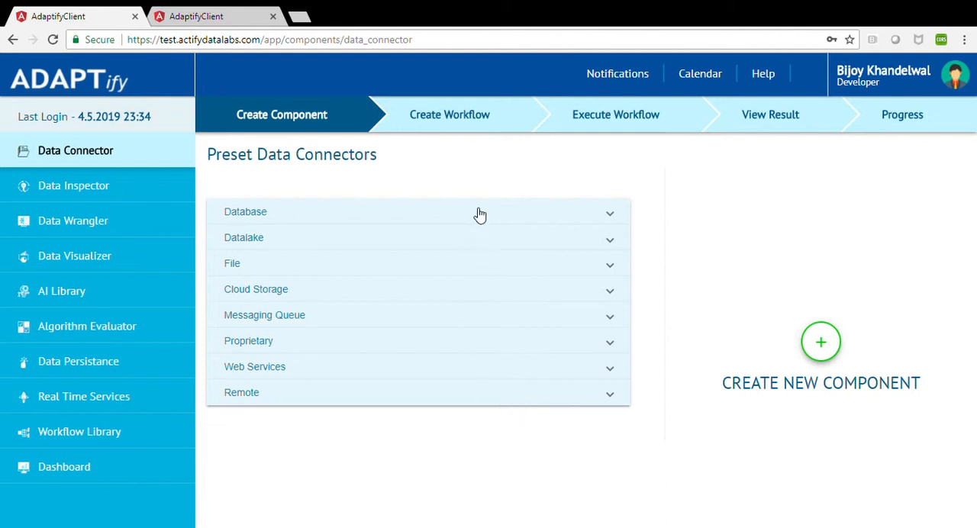
Create a new workflow named Bring_In_A-data_source.
click(433, 122)
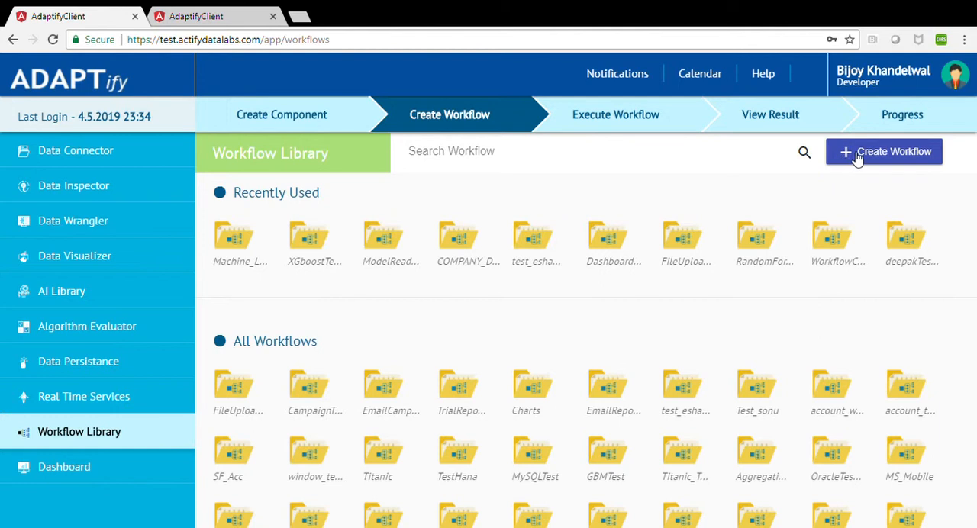
click(857, 156)
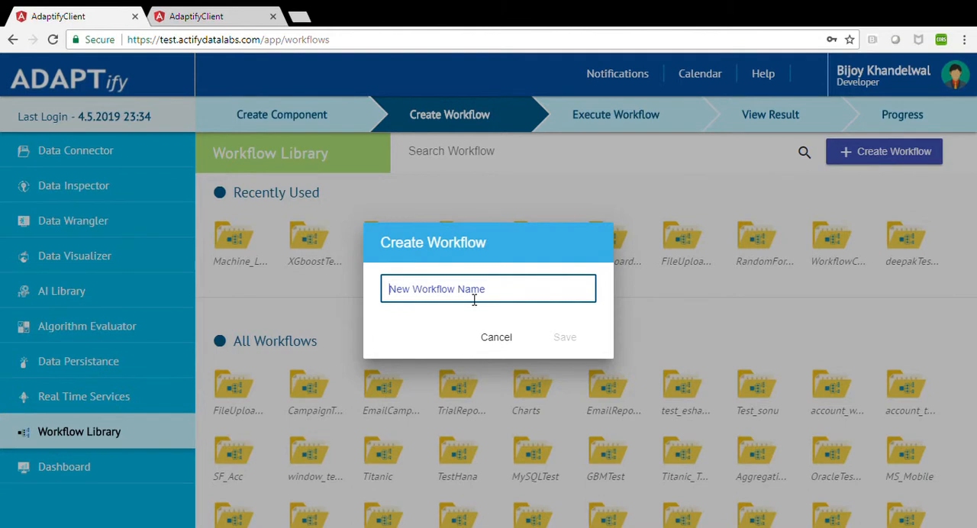
text(Bring_In)
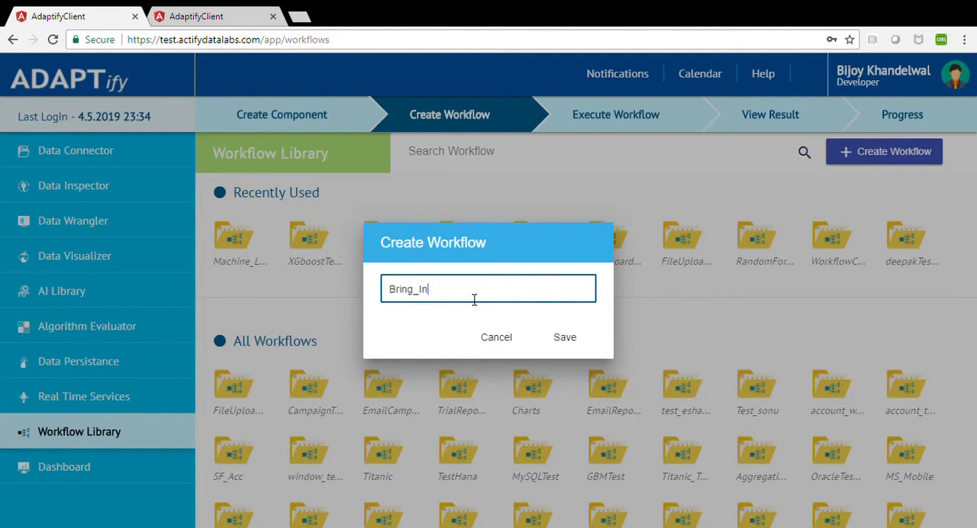
text(_A-data_)
key(BackSpace)
text(-source)
key(BackSpace)
key(BackSpace)
text(_s)
click(569, 345)
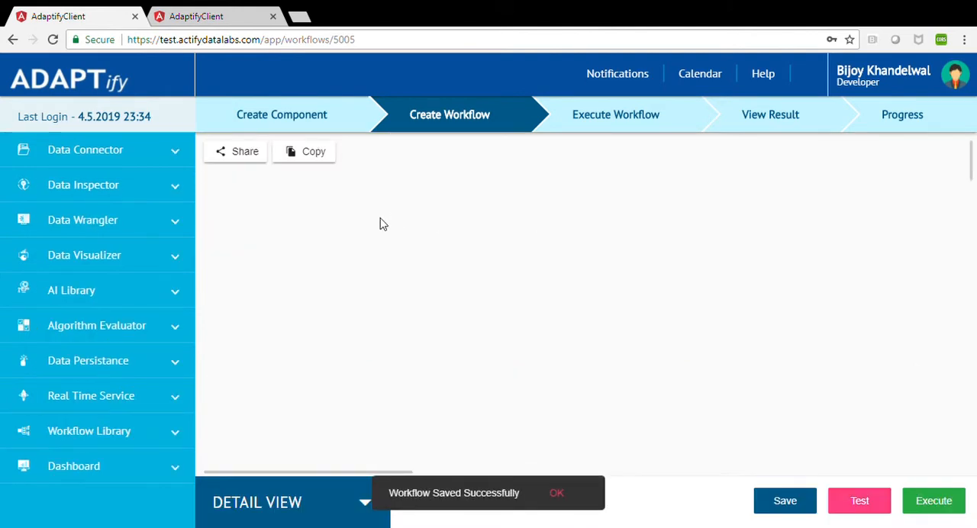
Add the HanaTable and star_icon_wf database connectors to the workflow canvas, one above the other.
click(132, 155)
click(114, 191)
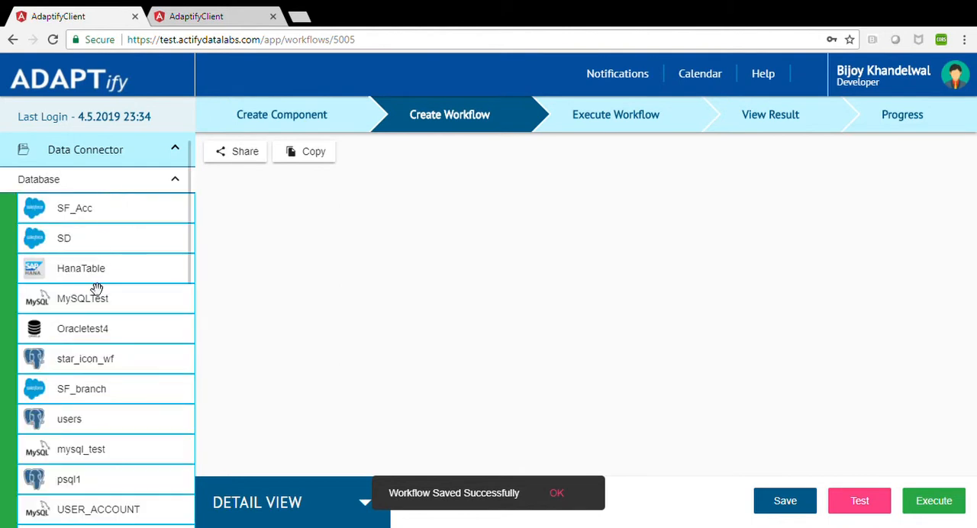
drag(92, 281, 348, 278)
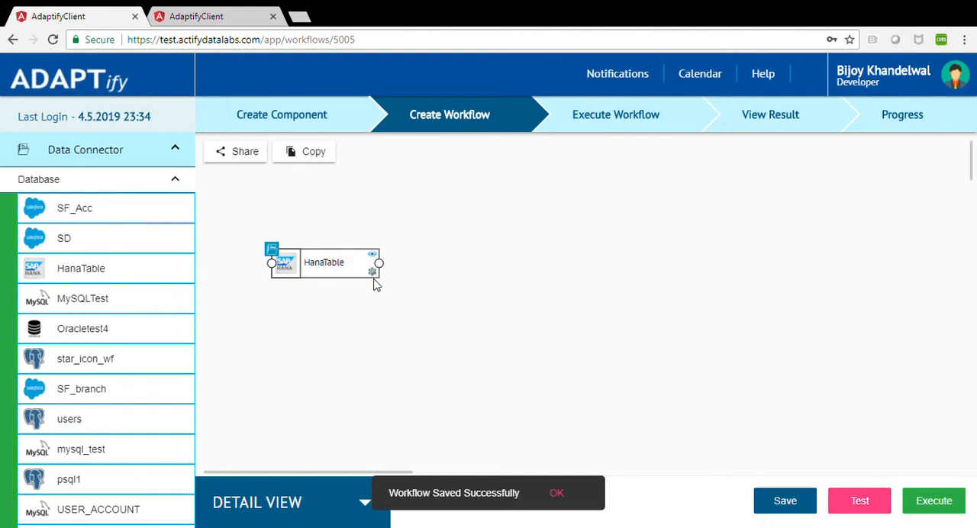
drag(122, 372, 344, 349)
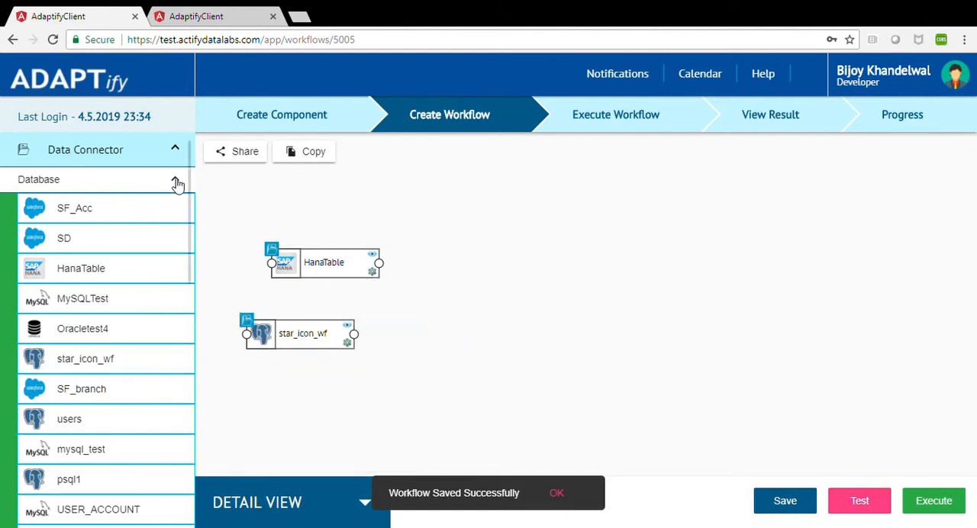
click(175, 180)
Inspect the HanaTable node's SapHana settings, including its load types, and close them without changes.
click(373, 273)
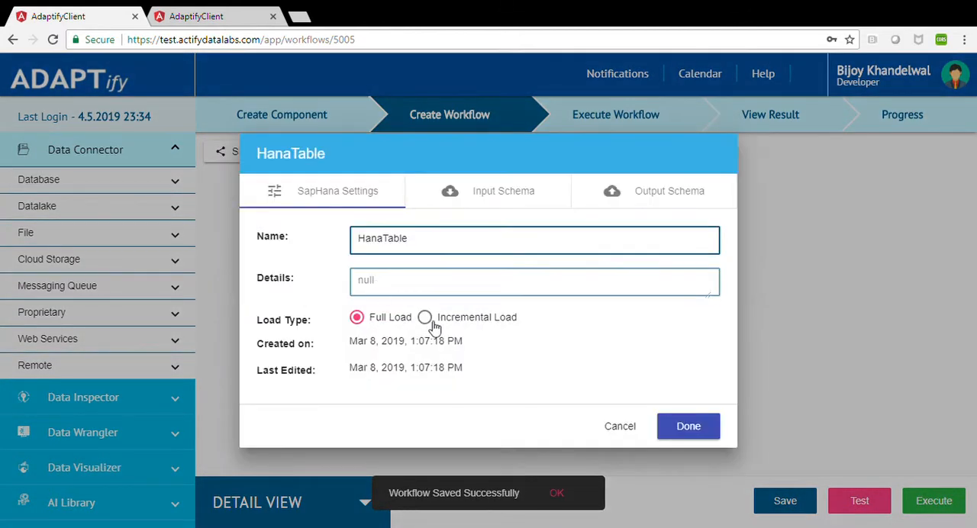
click(620, 428)
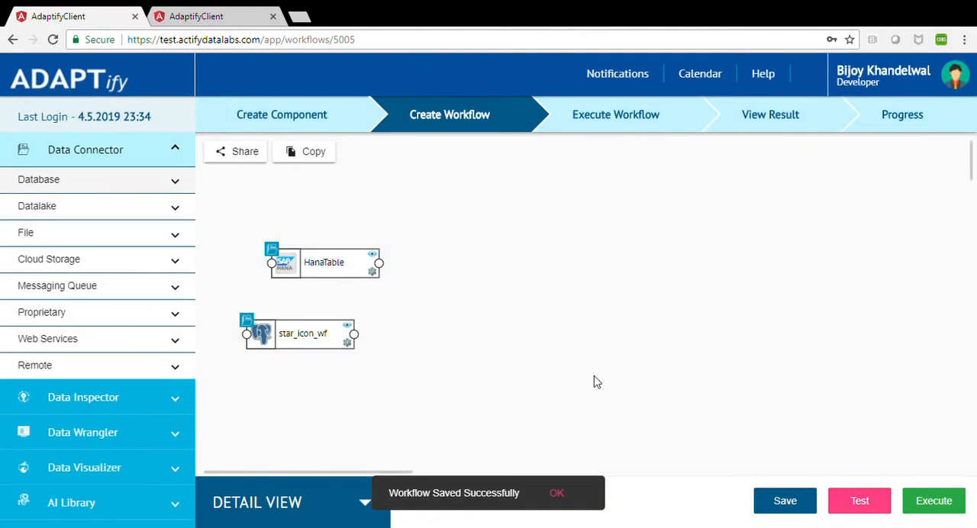
Bring up the workflow's execution options and select Scheduled to view its date, time and recurrence settings.
click(937, 506)
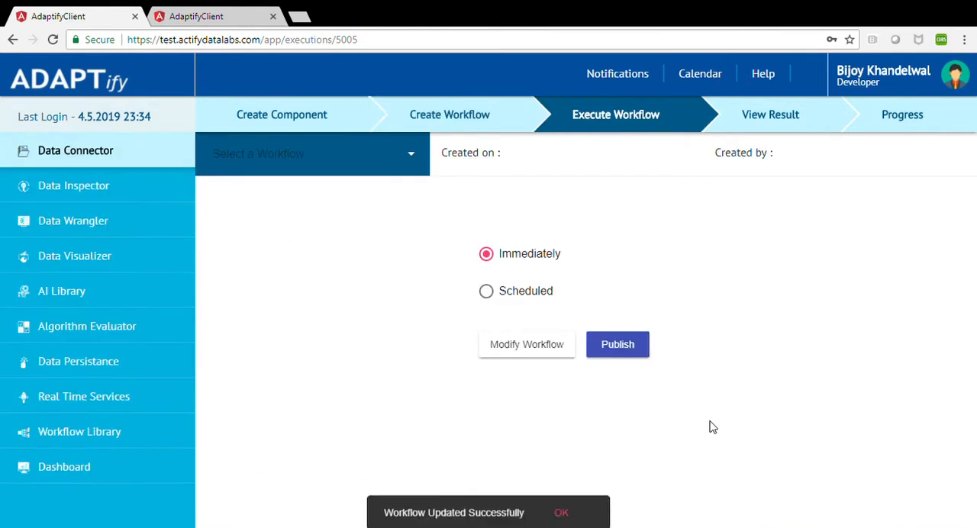
click(486, 292)
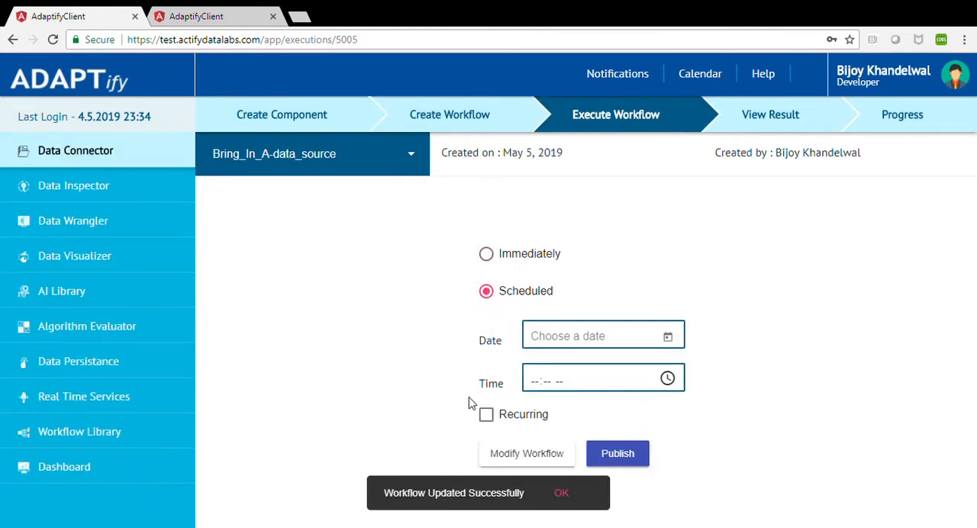
Reopen the Bring_In_A-data_source workflow from the recently used workflows and browse its available Datalake connectors.
click(104, 160)
click(478, 124)
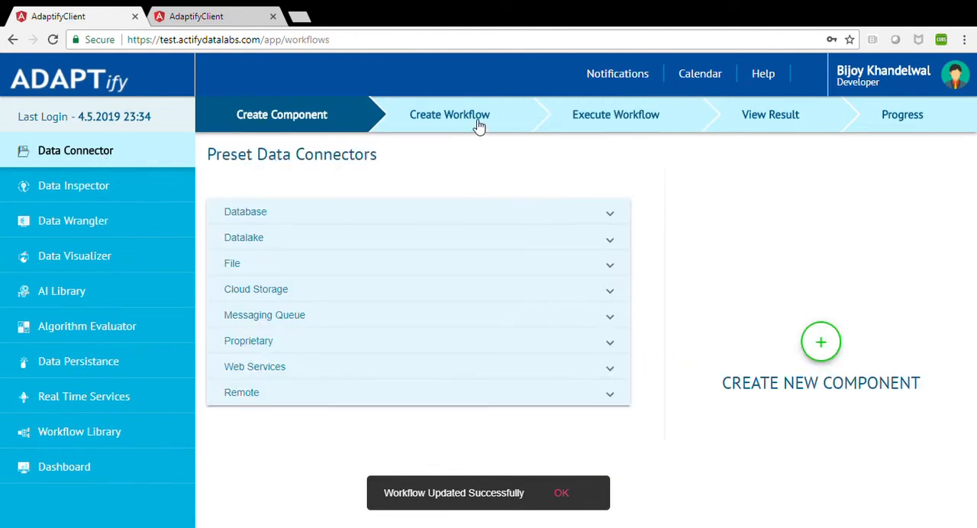
click(252, 229)
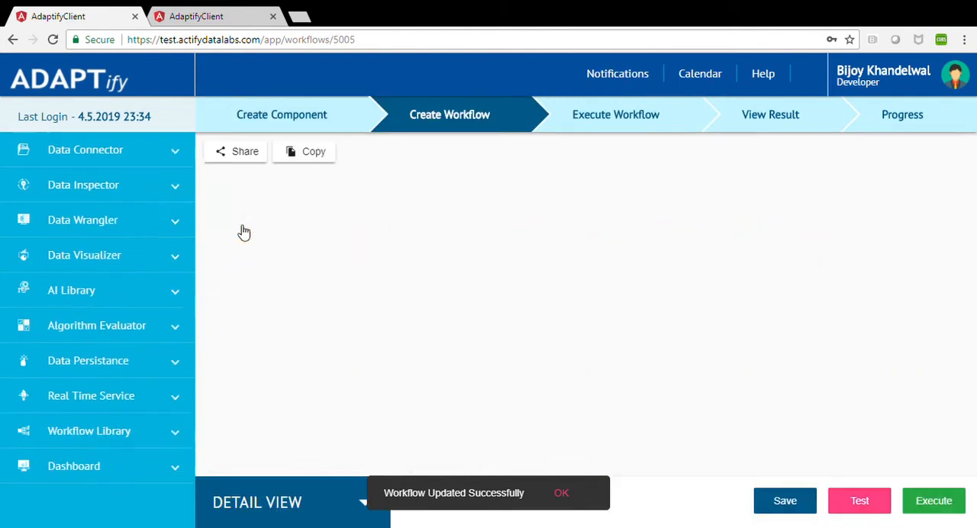
click(80, 156)
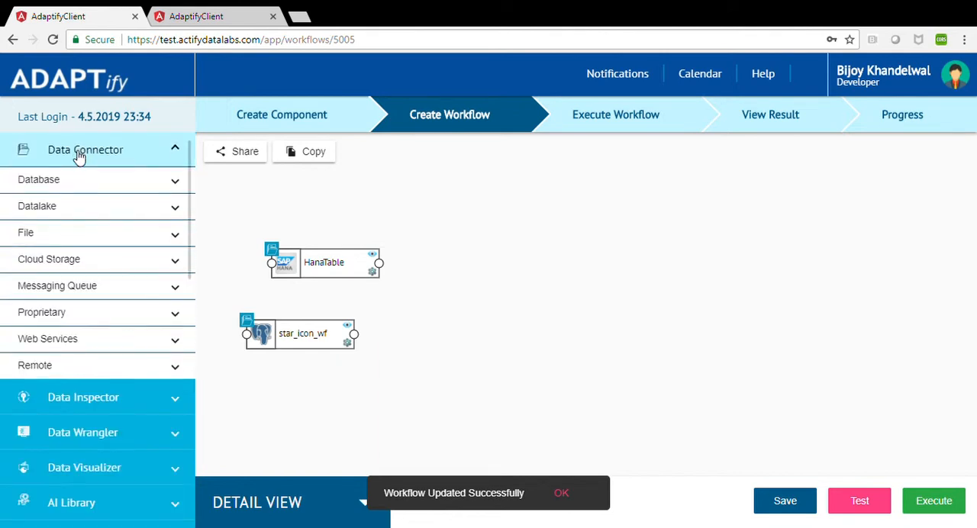
click(66, 210)
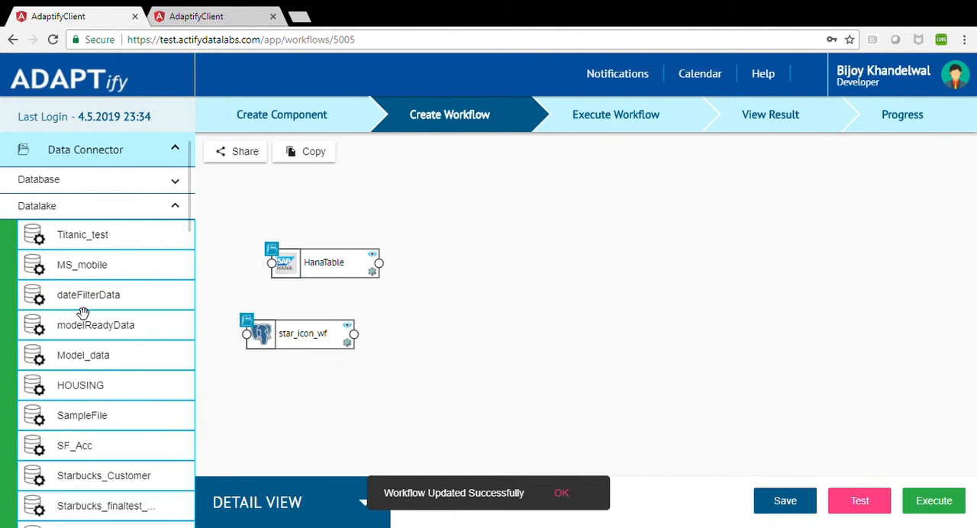
click(175, 208)
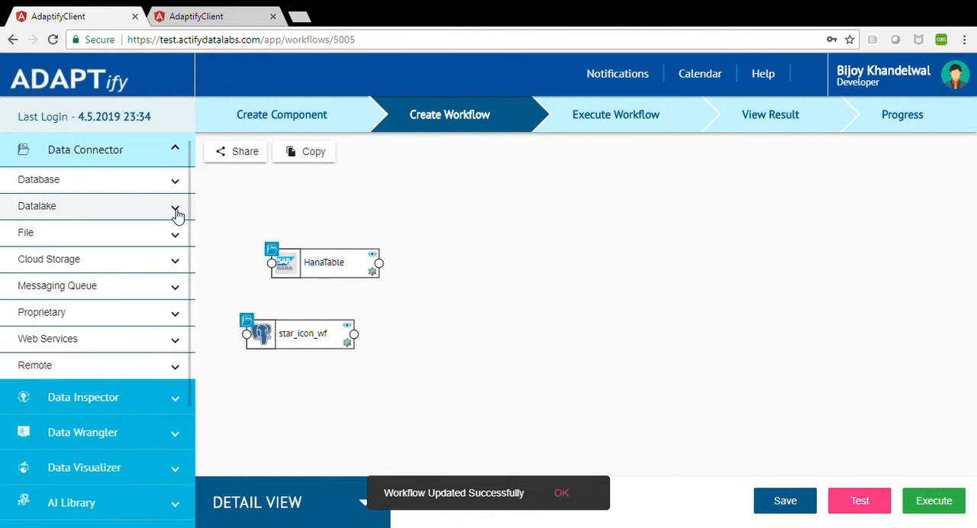
click(175, 209)
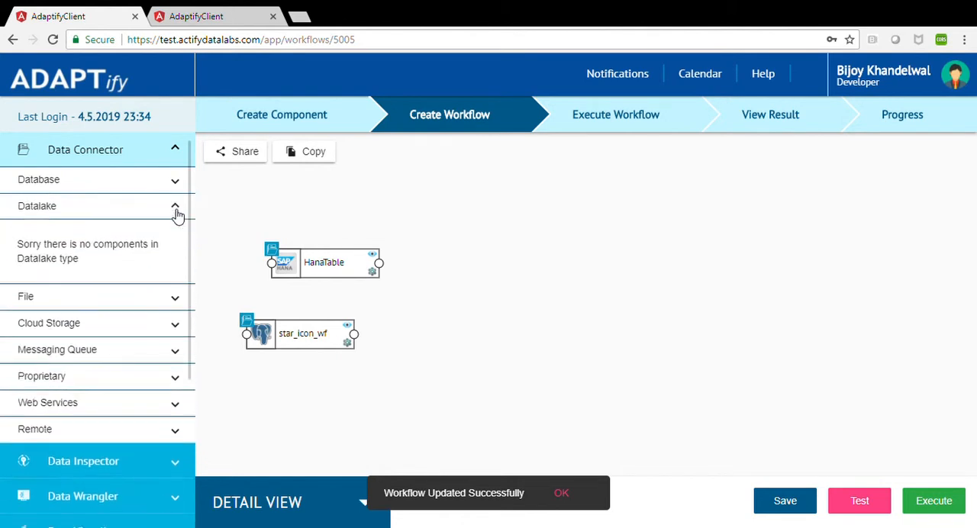
Switch to the DPD_NPA_New workflow in the other browser tab and examine its node chain and the Data Wrangler components.
click(212, 12)
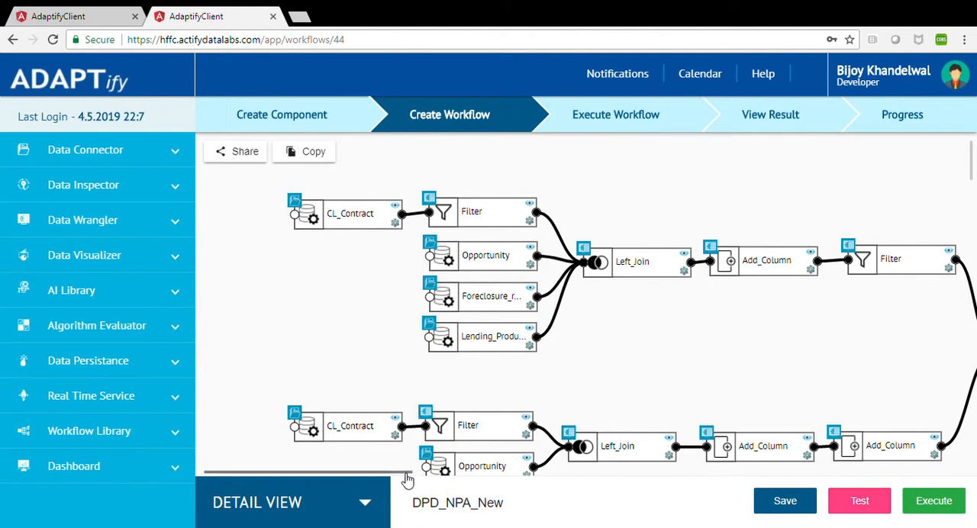
drag(406, 473, 422, 474)
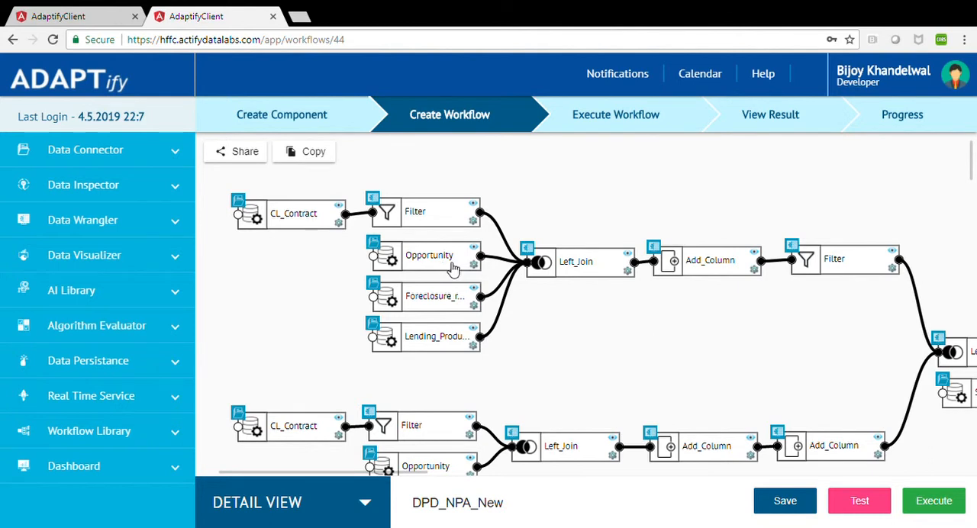
drag(414, 480, 311, 485)
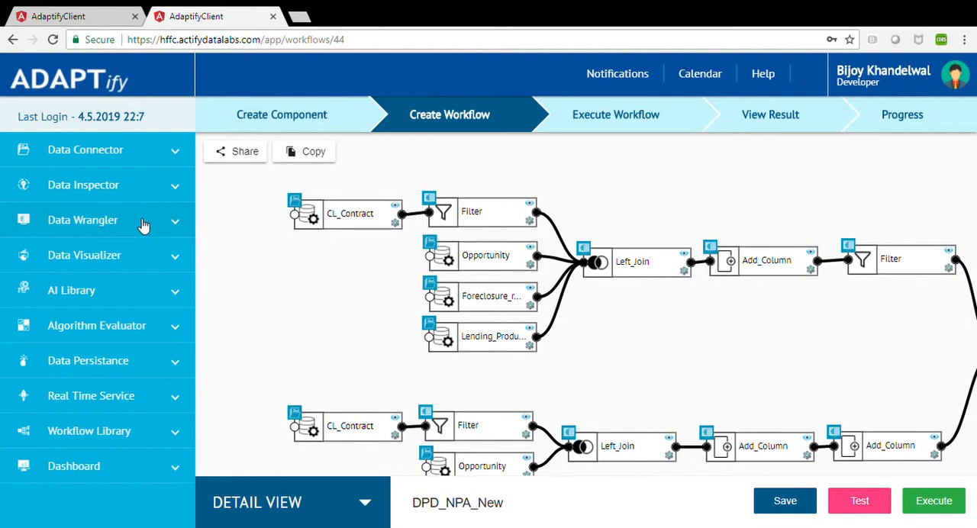
click(143, 226)
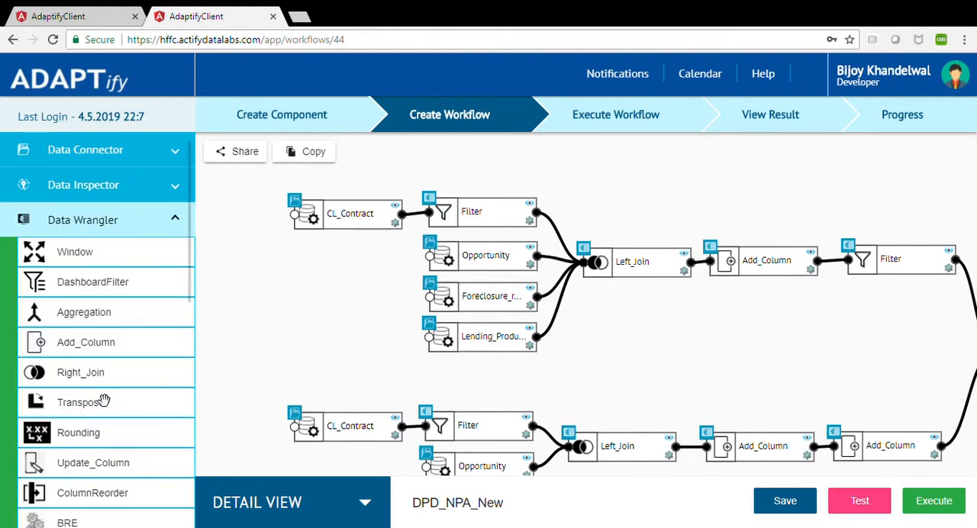
scroll(104, 403, down, 4)
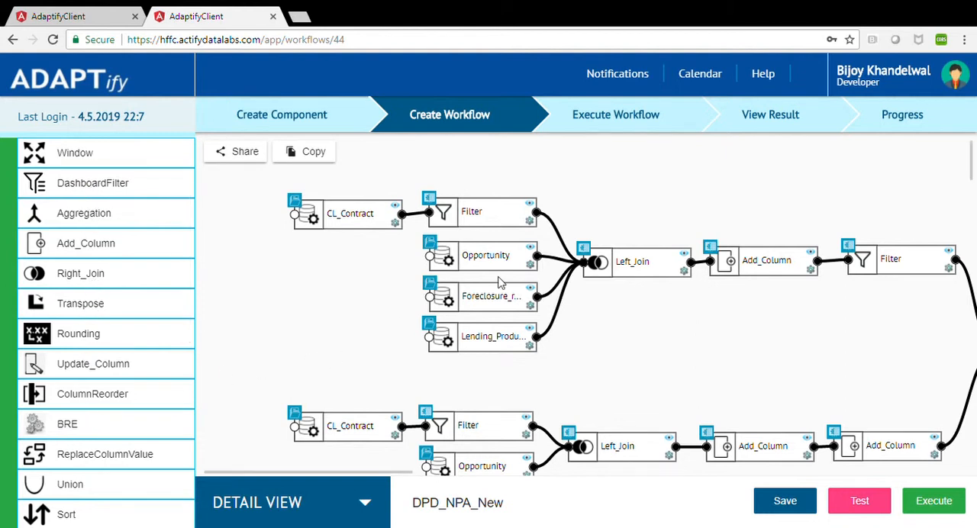
Review all conditions of the Filter node fed by the upper CL_Contract source, and close the settings without changes.
click(532, 222)
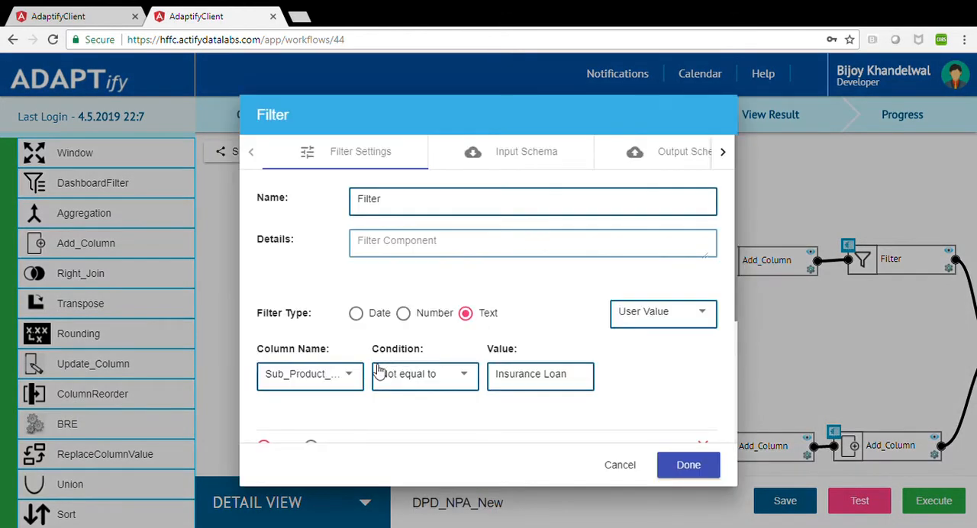
scroll(341, 360, down, 2)
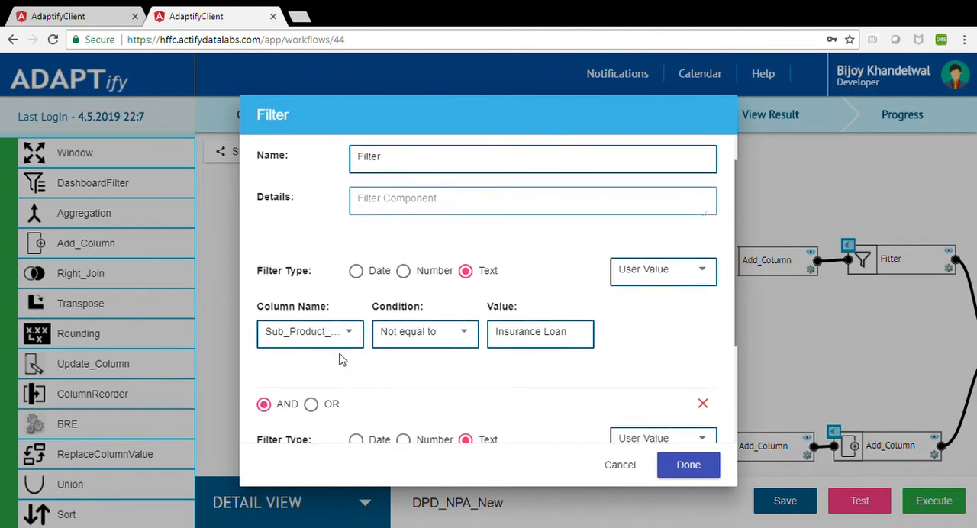
scroll(341, 359, down, 1)
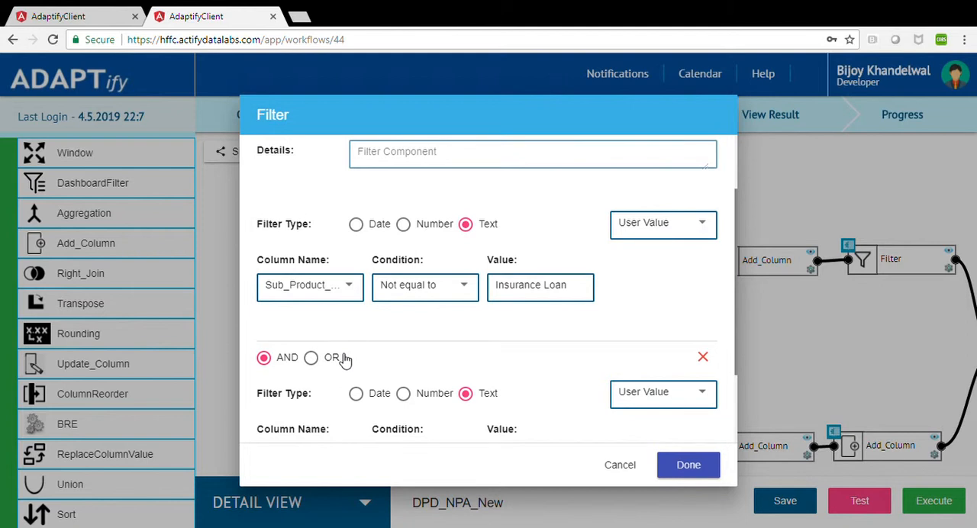
scroll(343, 360, down, 2)
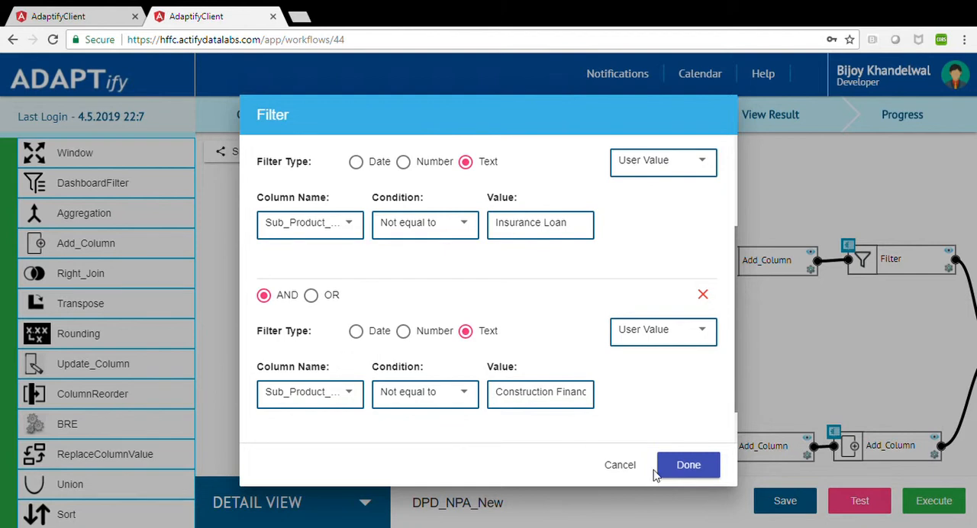
click(626, 467)
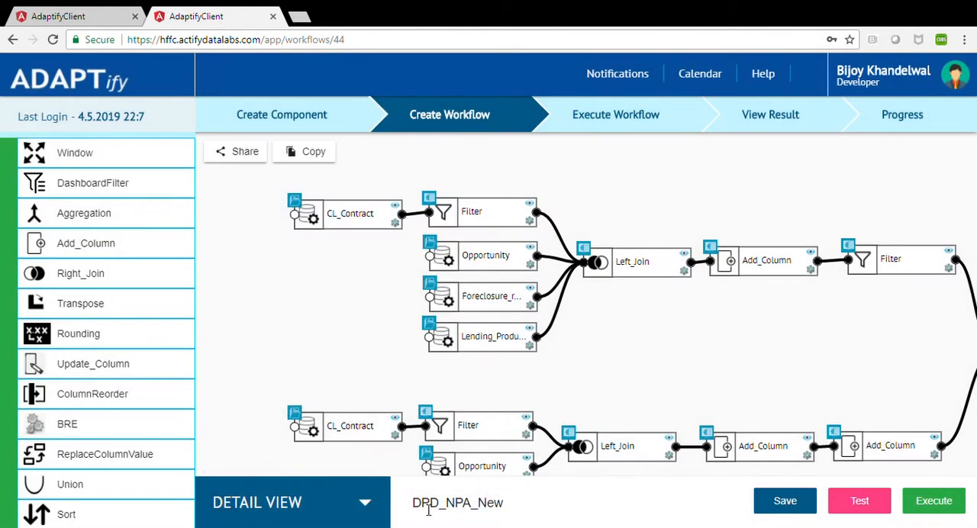
Add a Profiler component from the Data Inspector category above the SaveAsCSV node at the end of the workflow.
drag(388, 475, 676, 489)
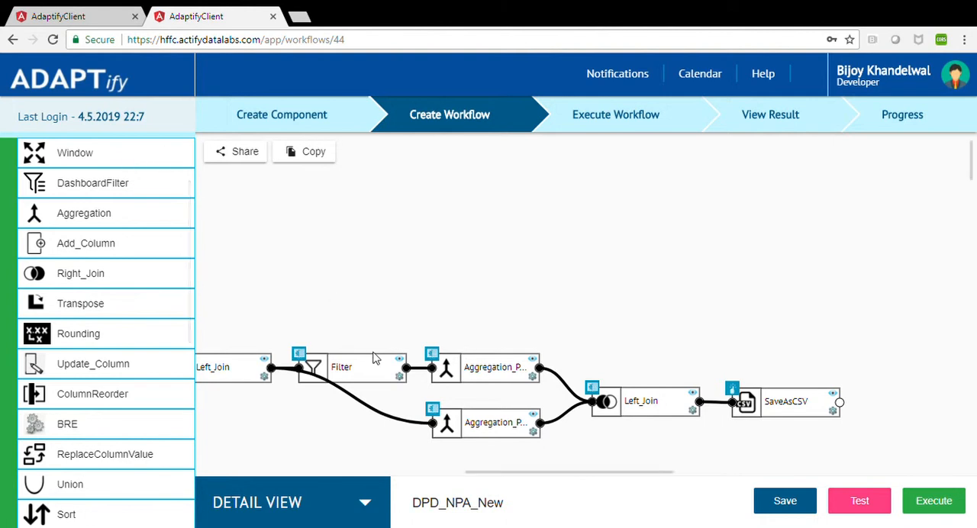
scroll(161, 171, up, 1)
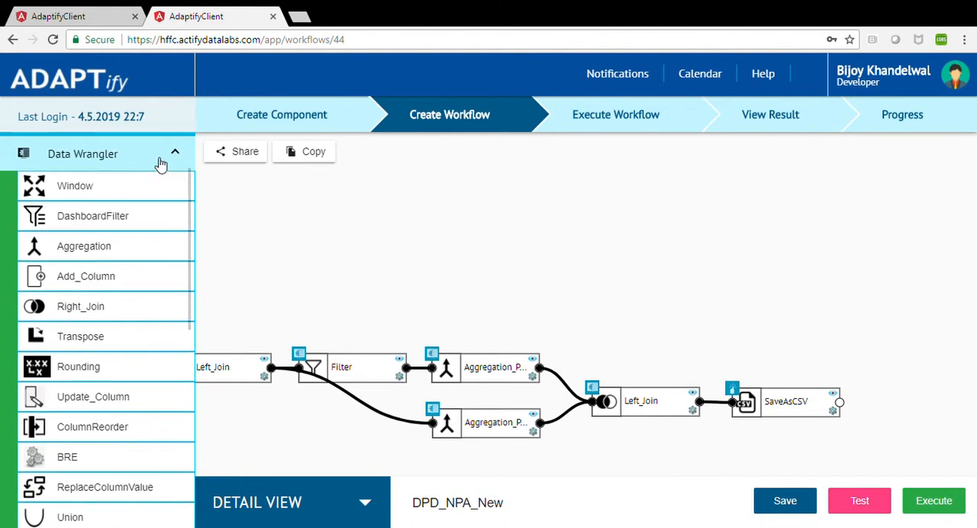
click(161, 159)
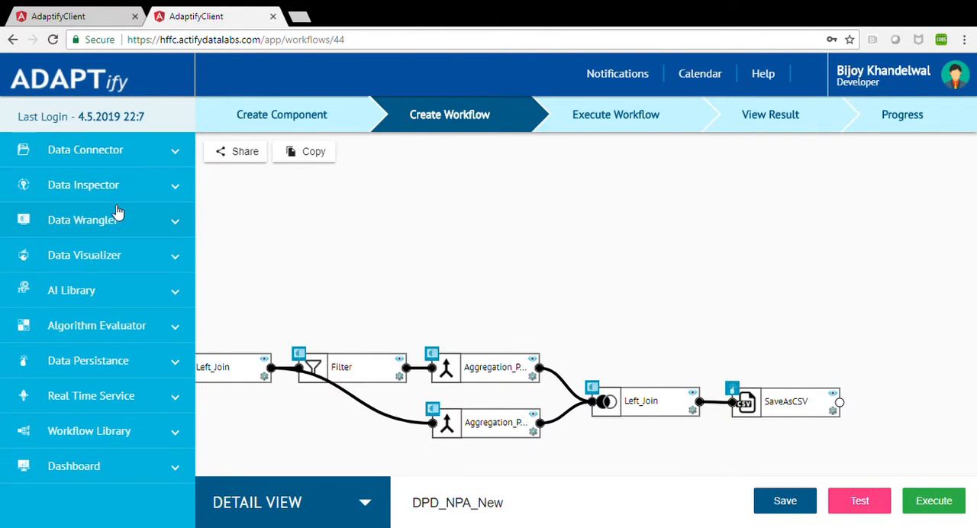
click(107, 191)
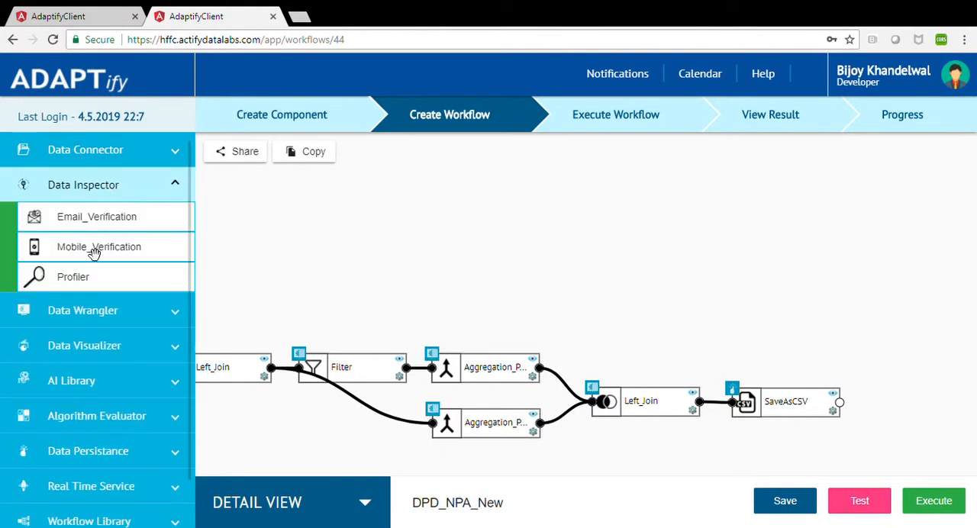
drag(76, 286, 743, 308)
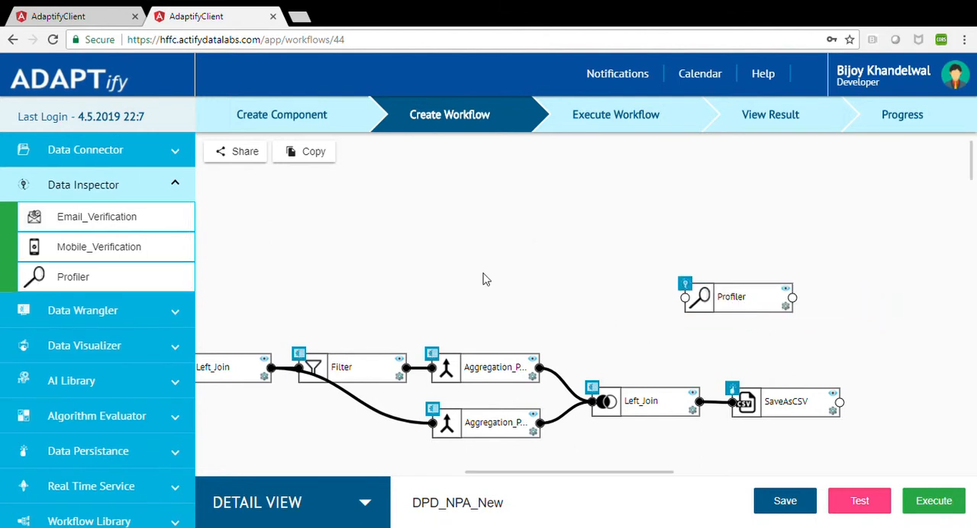
click(176, 185)
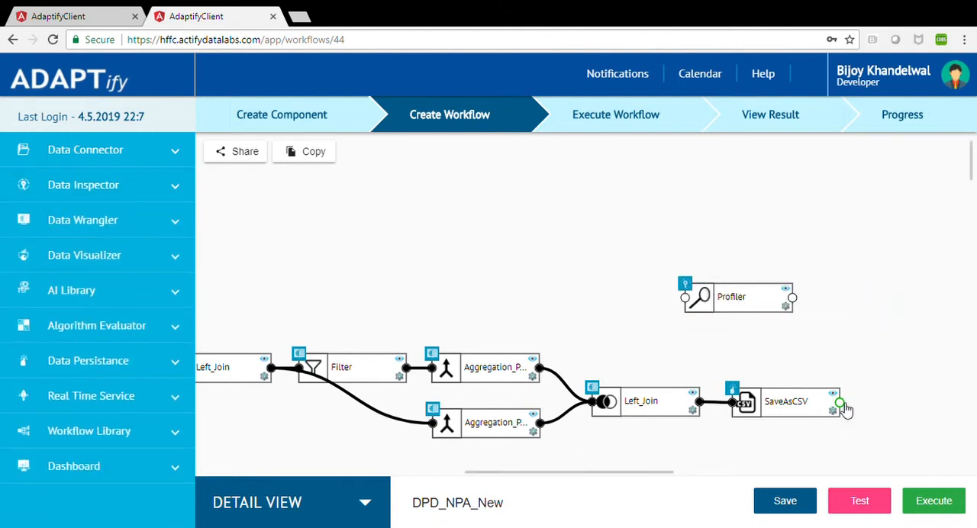
Connect the SaveAsCSV output to the Profiler input, and review the profiling options for the NPA_POS column without applying them.
mouse_move(841, 404)
mouse_down()
mouse_move(736, 381)
mouse_move(693, 328)
mouse_move(685, 298)
mouse_up()
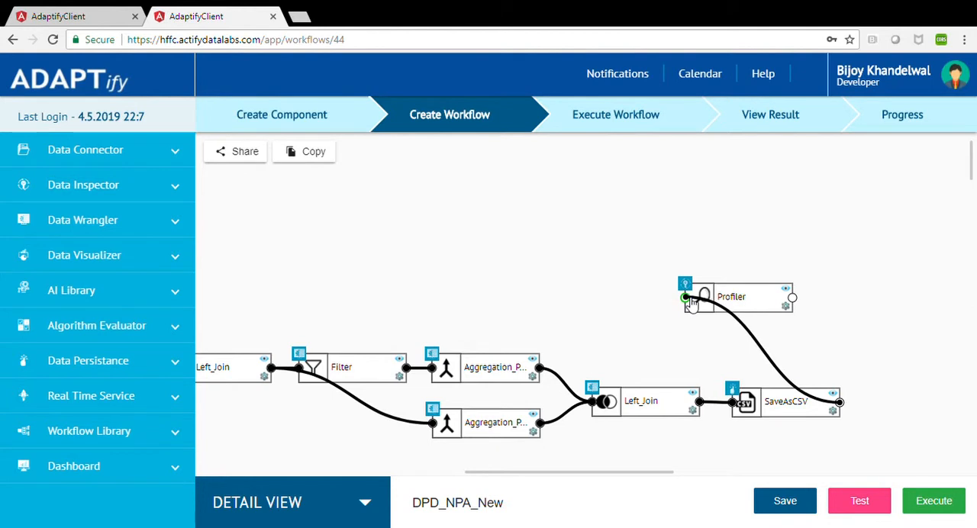
click(787, 309)
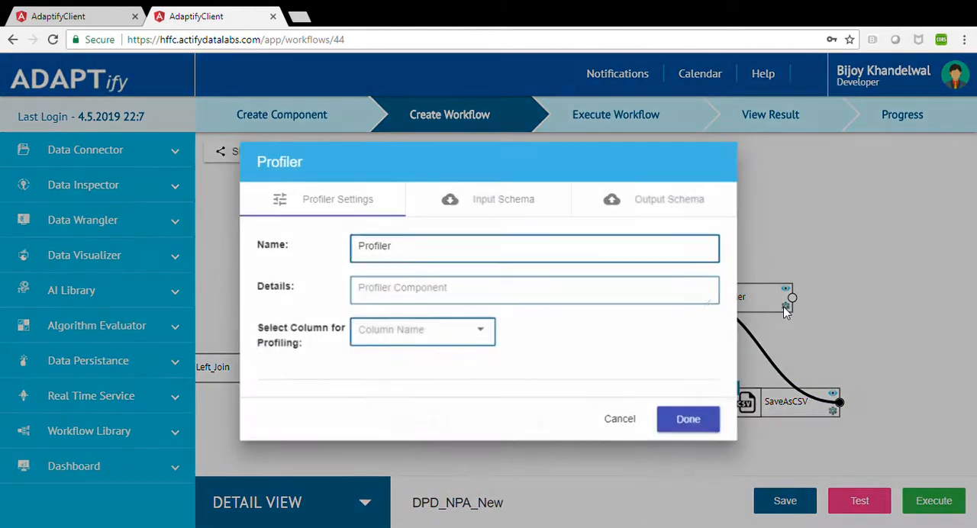
click(447, 329)
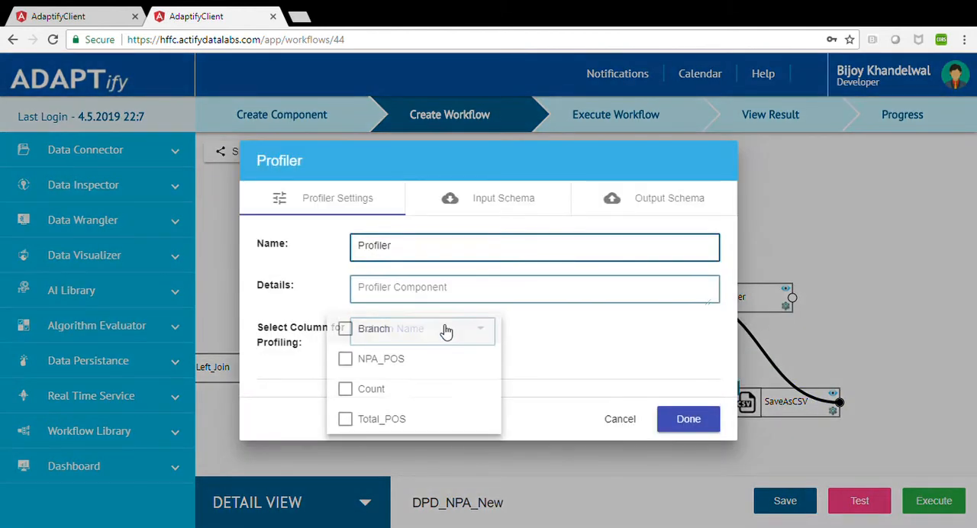
click(347, 359)
click(622, 322)
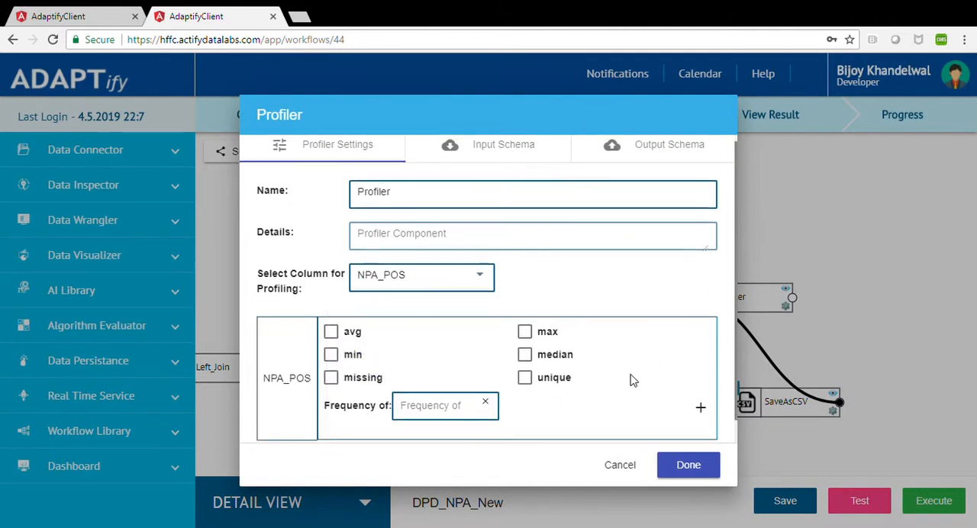
scroll(632, 380, down, 1)
click(624, 464)
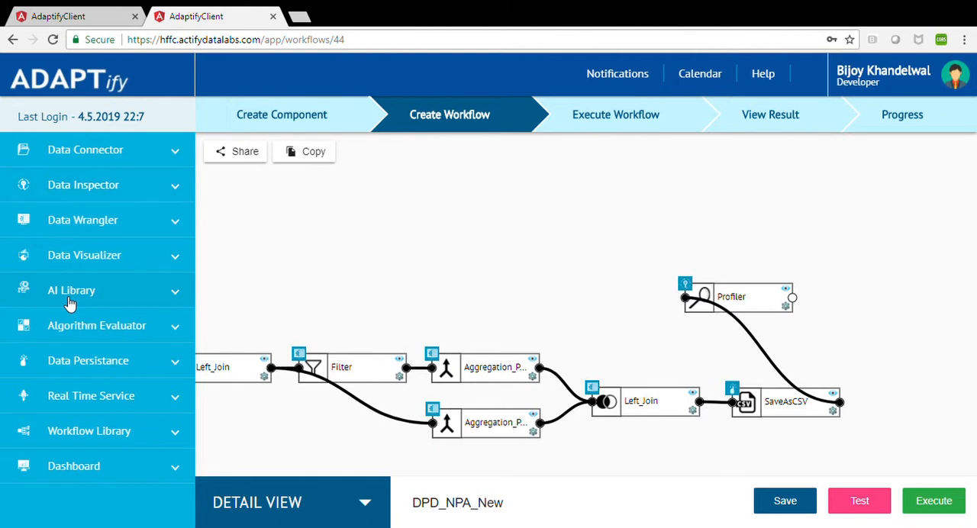
Browse the algorithm components in the AI Library category down to LASSO_Regression.
click(70, 296)
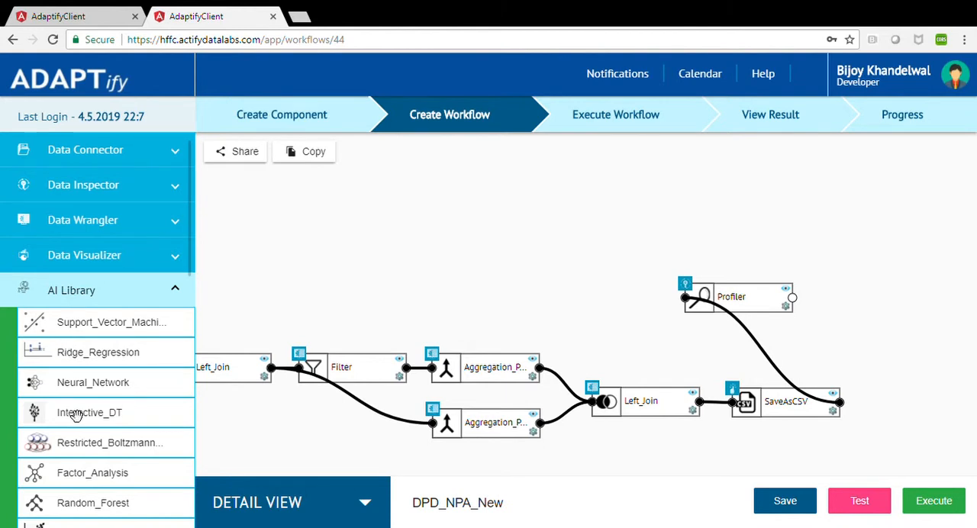
scroll(75, 413, down, 3)
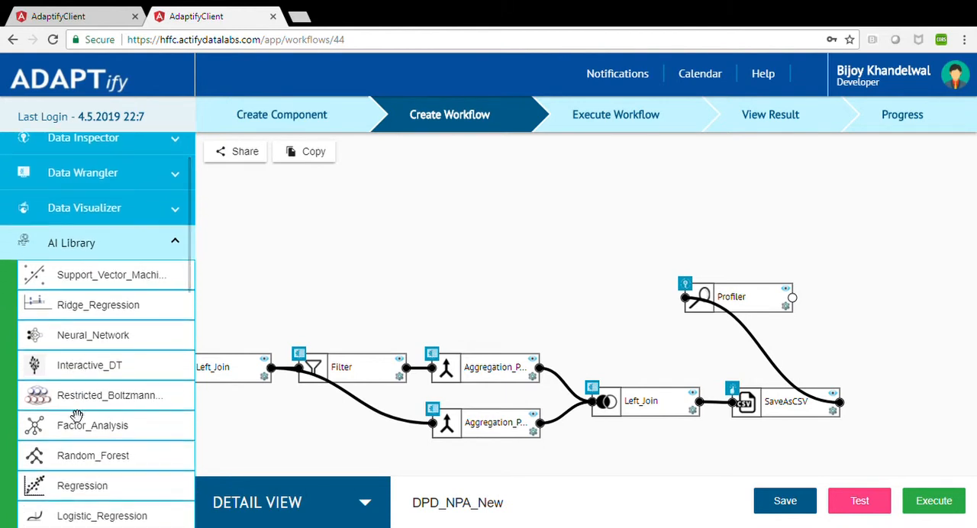
scroll(75, 414, down, 1)
scroll(76, 416, down, 1)
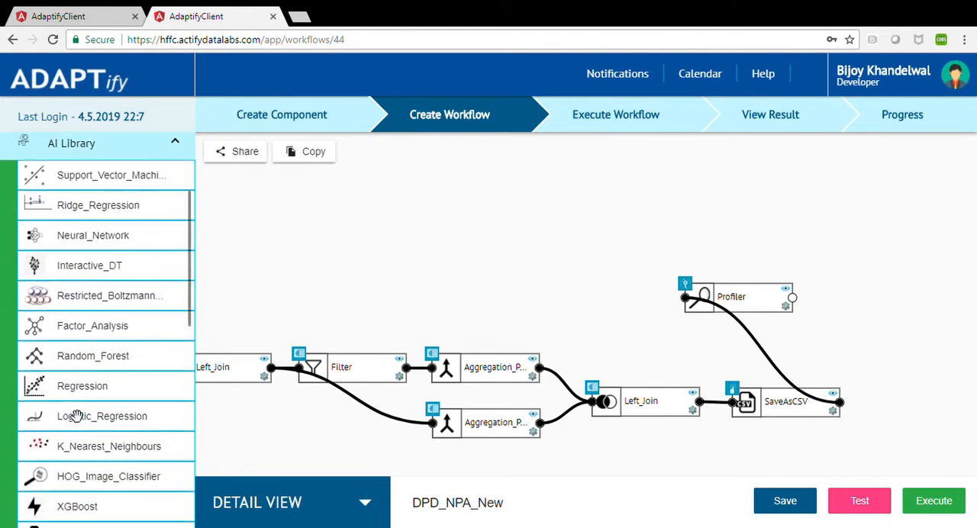
scroll(76, 415, down, 3)
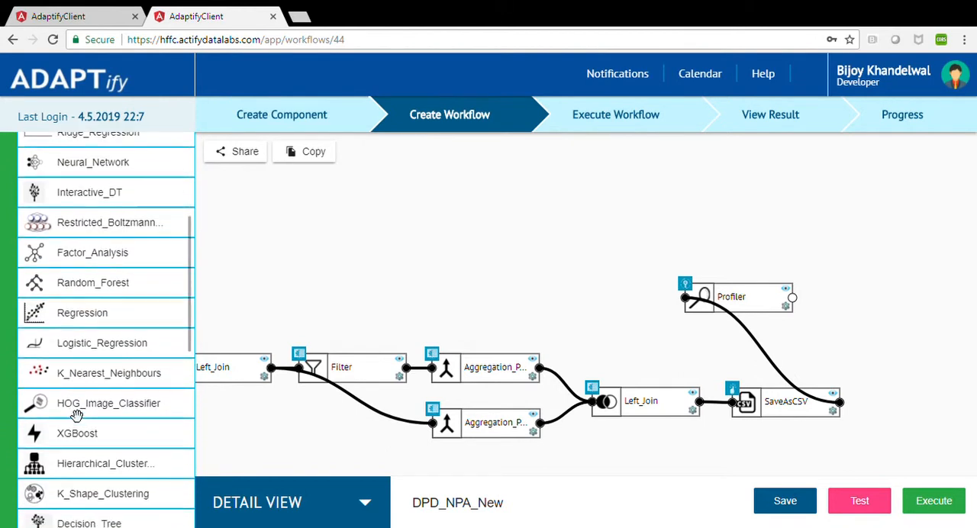
scroll(77, 415, up, 2)
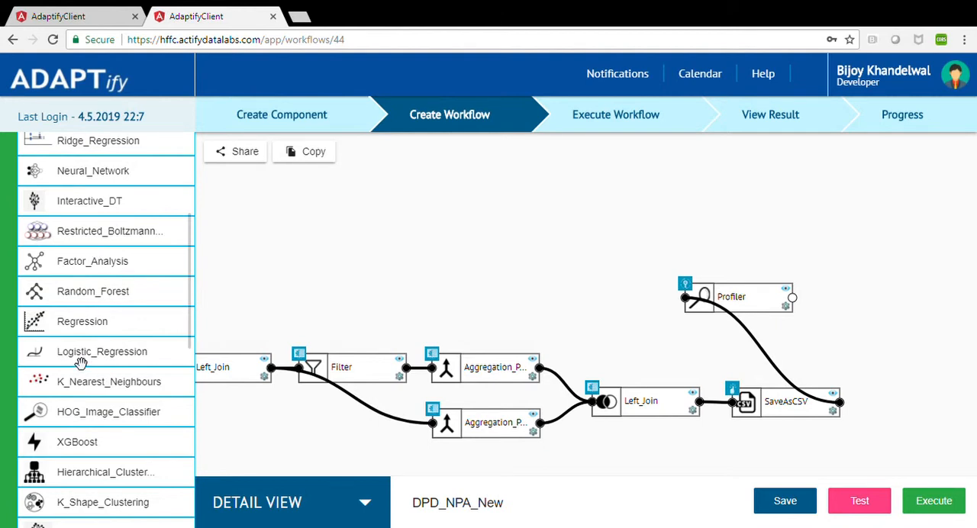
scroll(80, 363, down, 5)
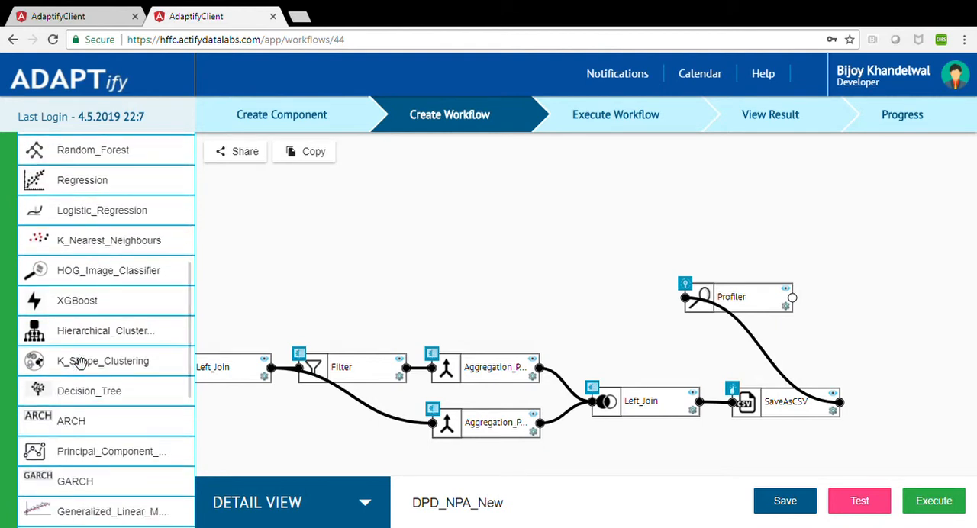
scroll(80, 363, down, 2)
scroll(81, 362, down, 3)
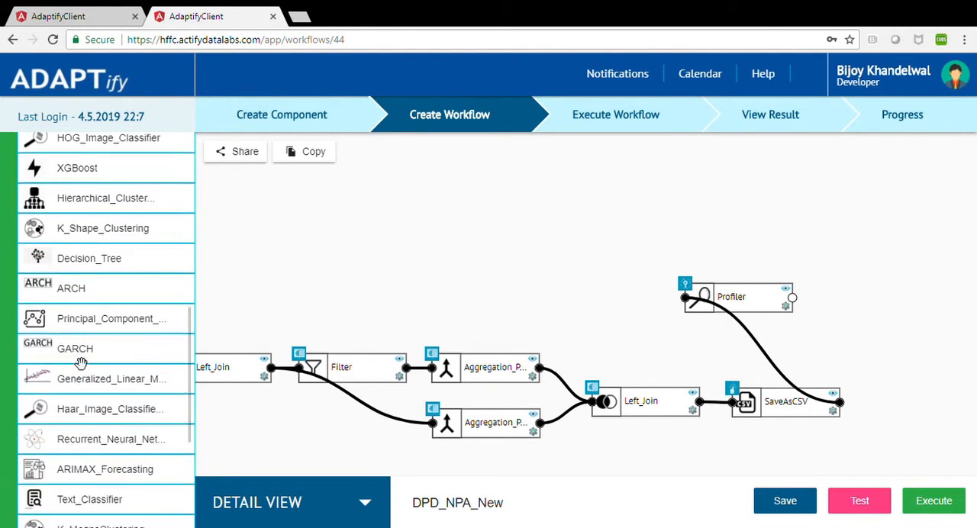
scroll(81, 362, down, 2)
scroll(81, 361, down, 3)
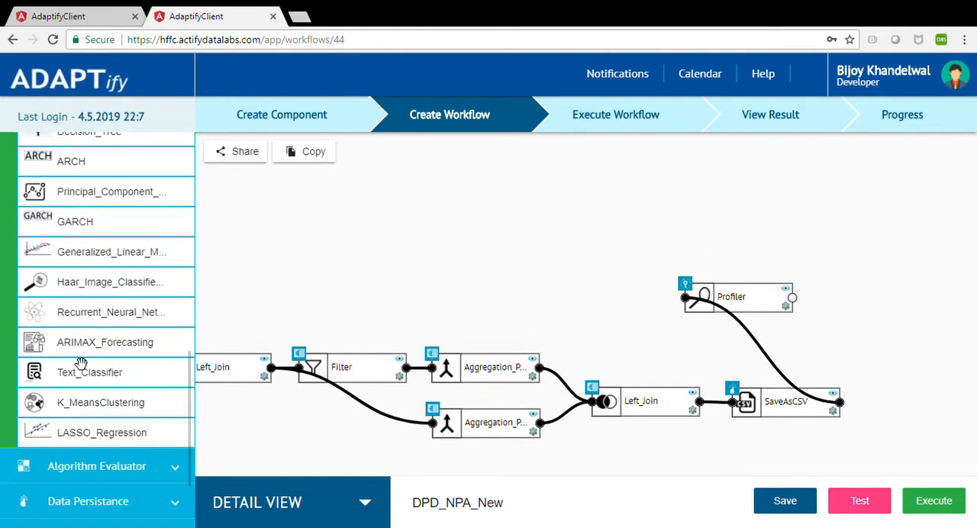
scroll(81, 361, up, 5)
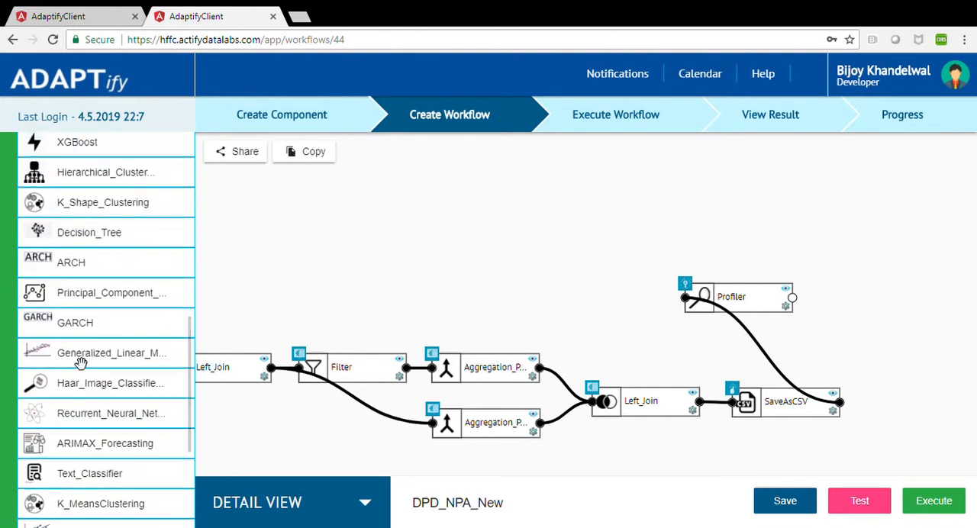
scroll(81, 362, up, 2)
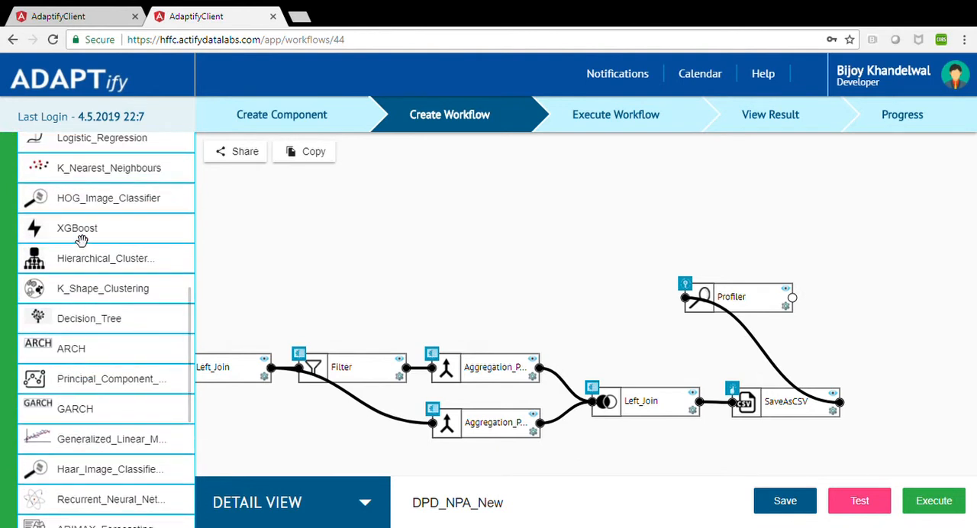
Add an XGBoost component from the AI Library beside SaveAsCSV and connect the SaveAsCSV output to its input.
drag(82, 228, 878, 355)
drag(617, 473, 731, 483)
scroll(515, 419, right, 1)
drag(418, 402, 397, 350)
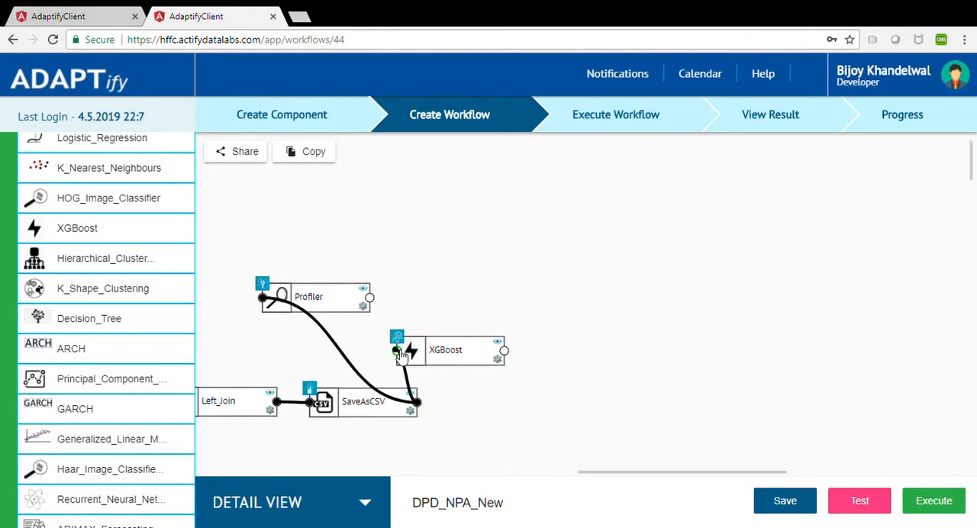
Review the XGBoost target columns, boosting parameters and tree pruning parameters, and close the settings without changes.
click(501, 362)
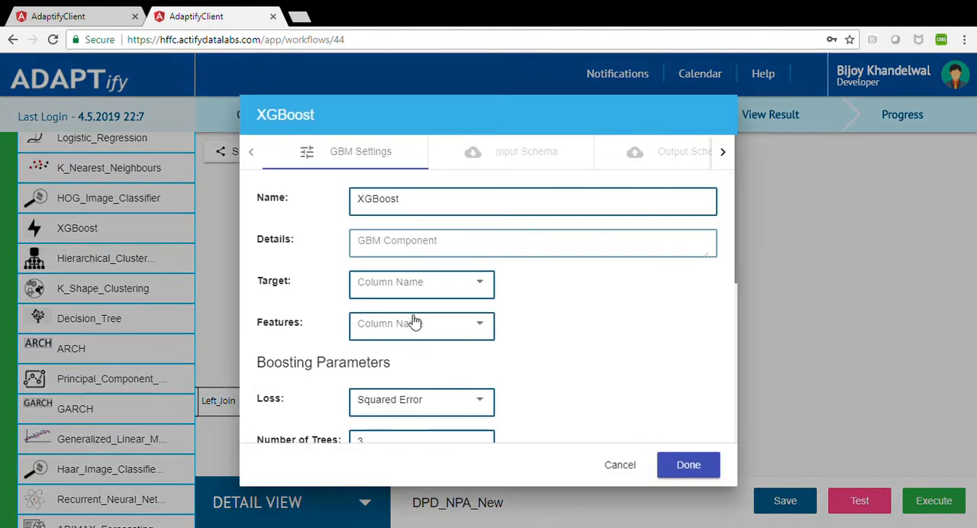
click(414, 286)
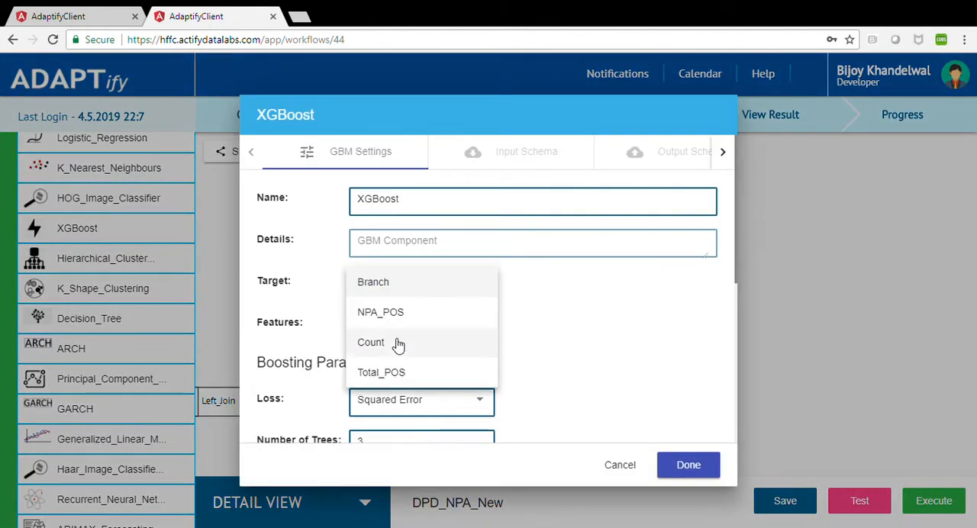
click(593, 332)
scroll(595, 331, down, 5)
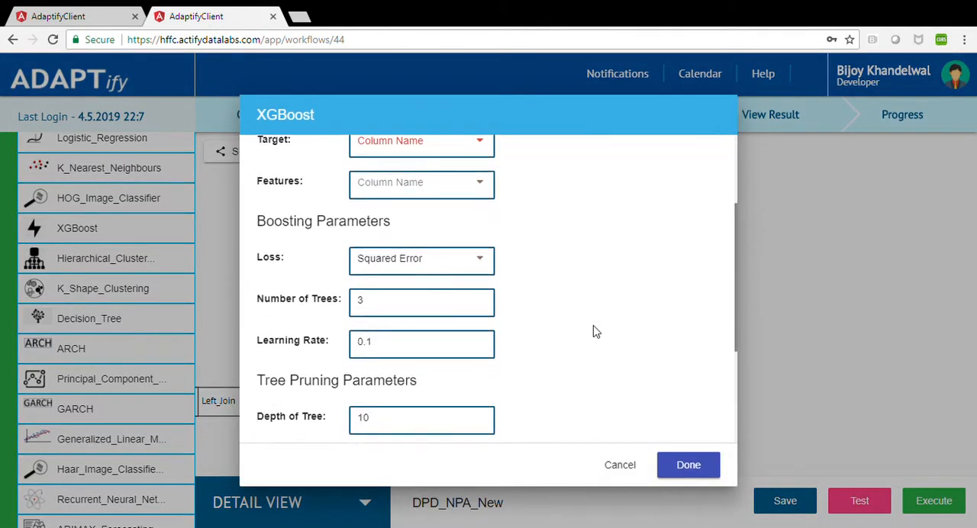
scroll(595, 332, down, 3)
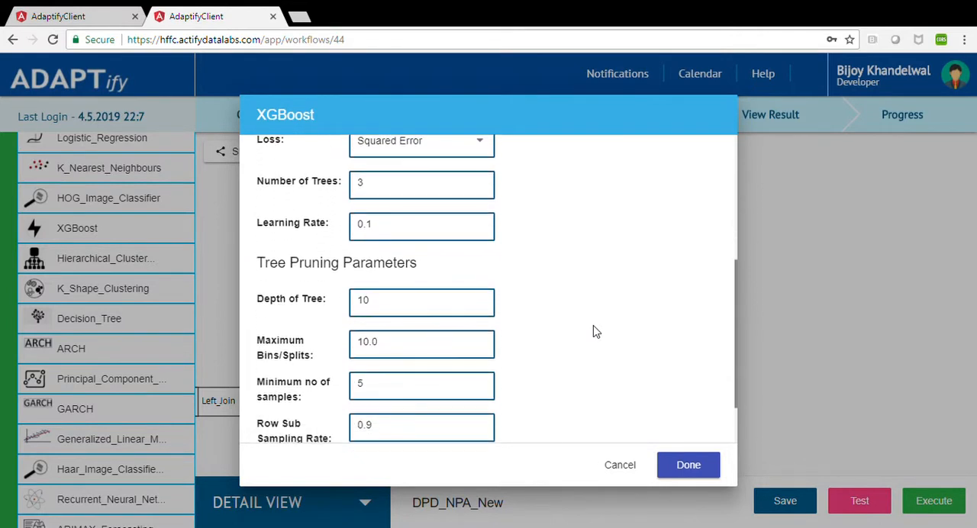
click(619, 464)
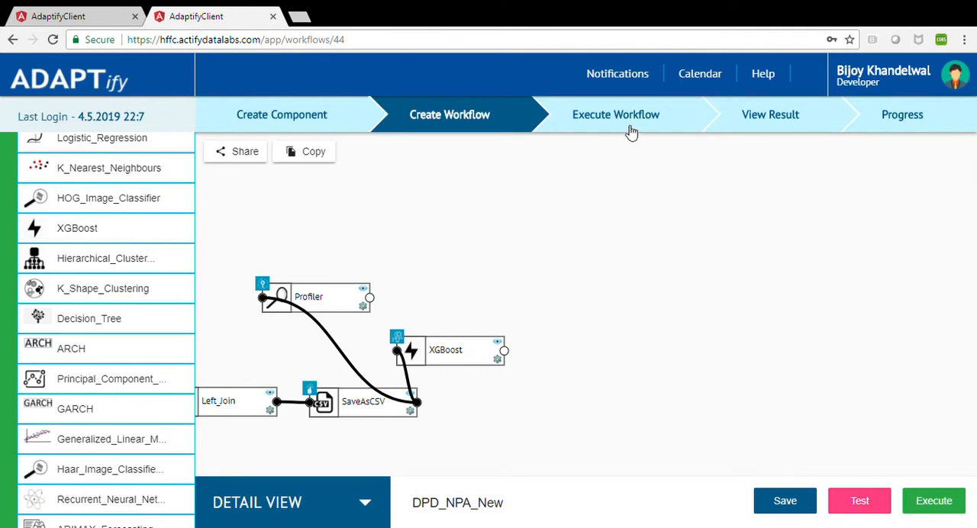
Search the workflow results for HFFC and open the HFFCXgboost result.
click(760, 124)
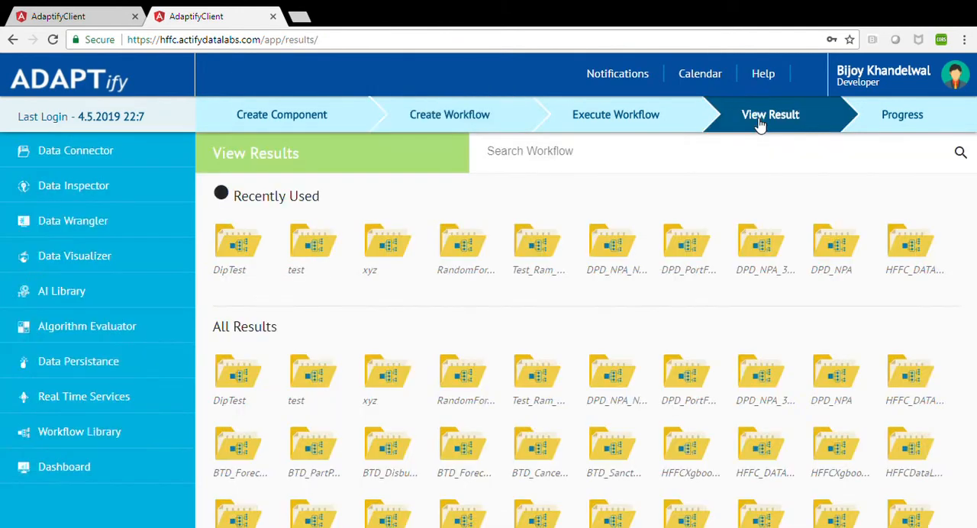
click(493, 164)
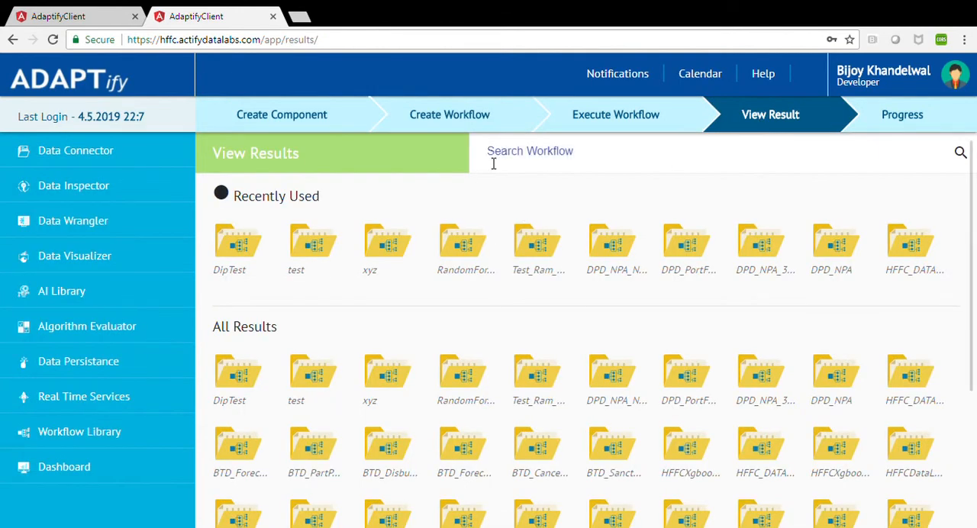
text(H)
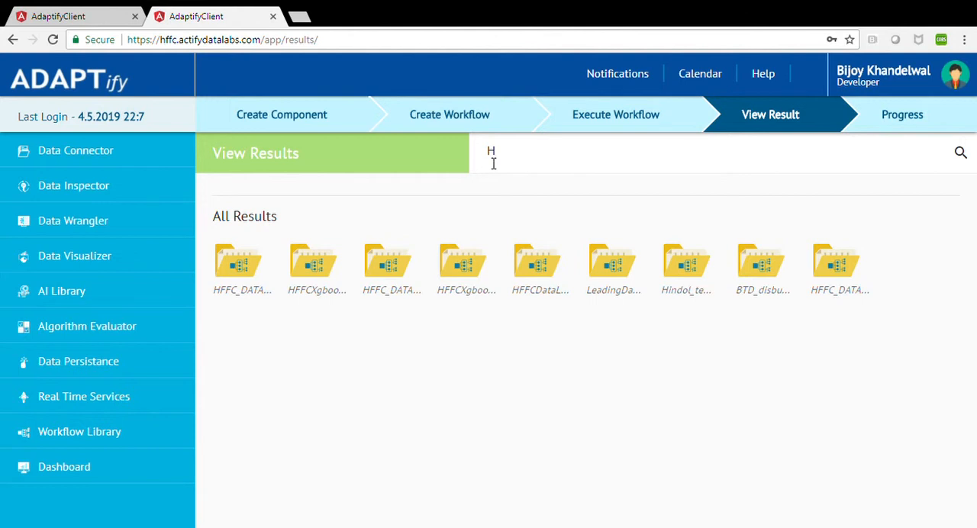
text(FFC)
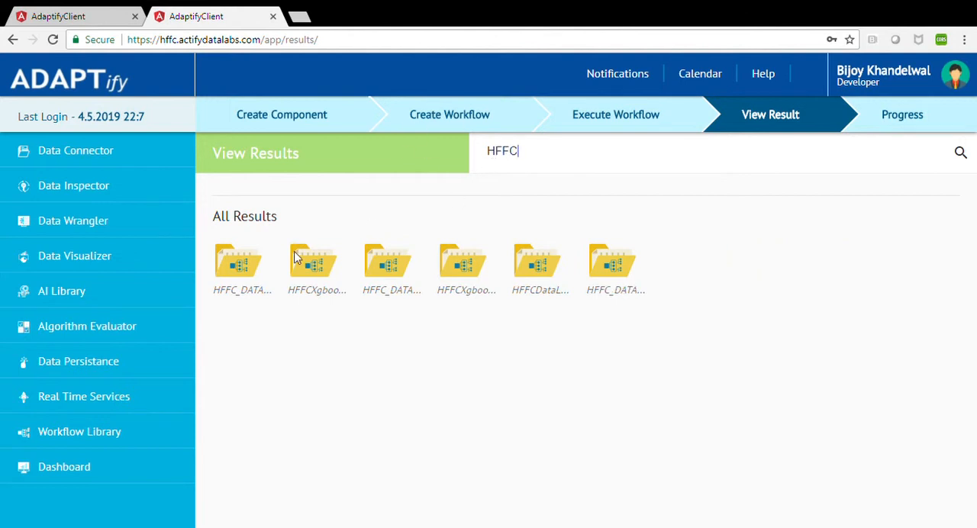
click(297, 257)
click(243, 260)
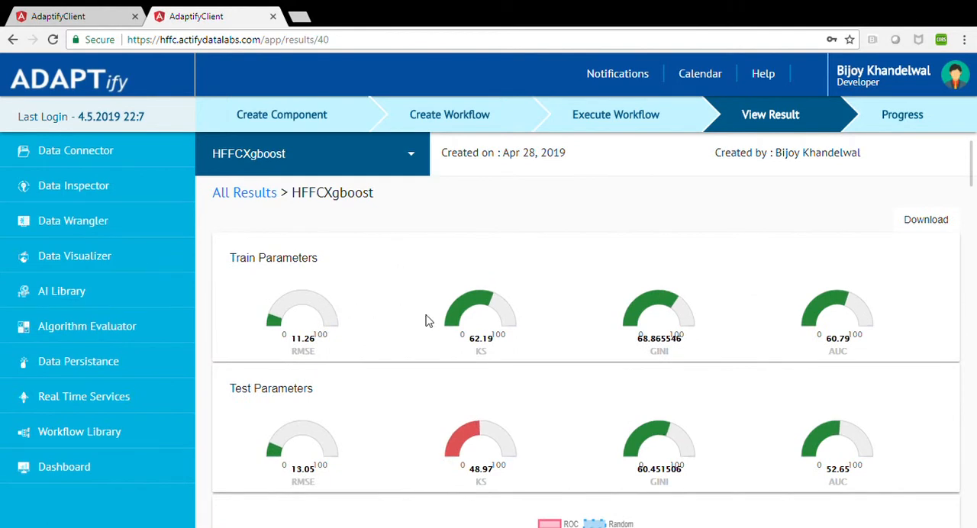
Examine the HFFCXgboost train and test parameters, ROC curve, variable importance, and actual versus predicted tables for train and test.
scroll(435, 324, down, 1)
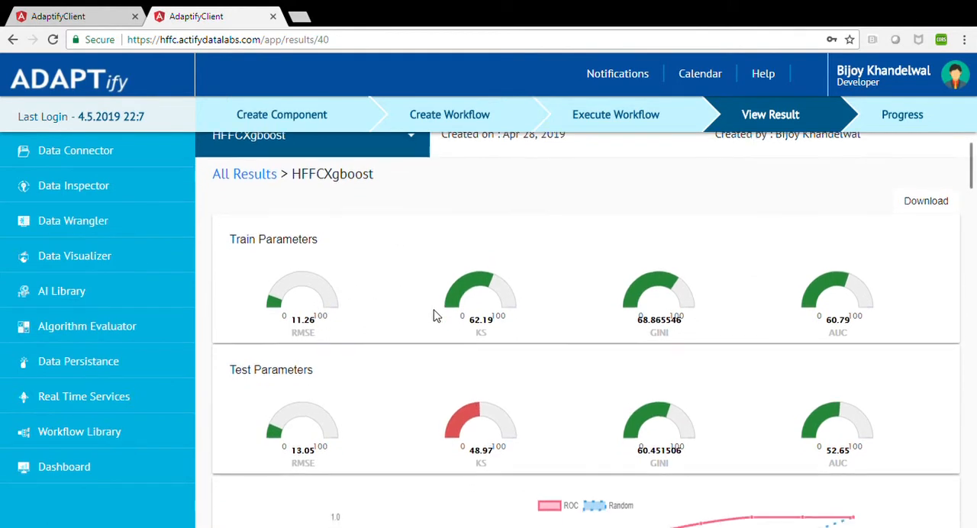
scroll(435, 316, down, 3)
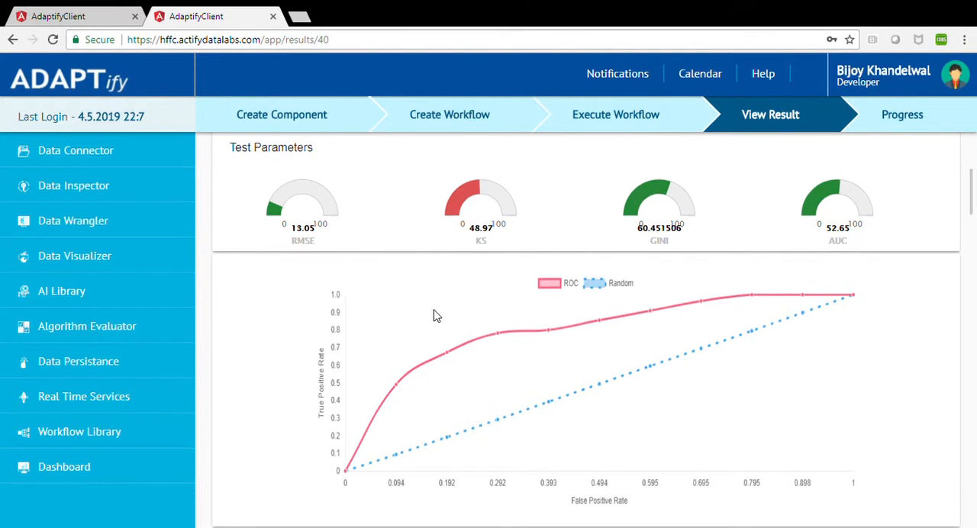
scroll(435, 316, down, 4)
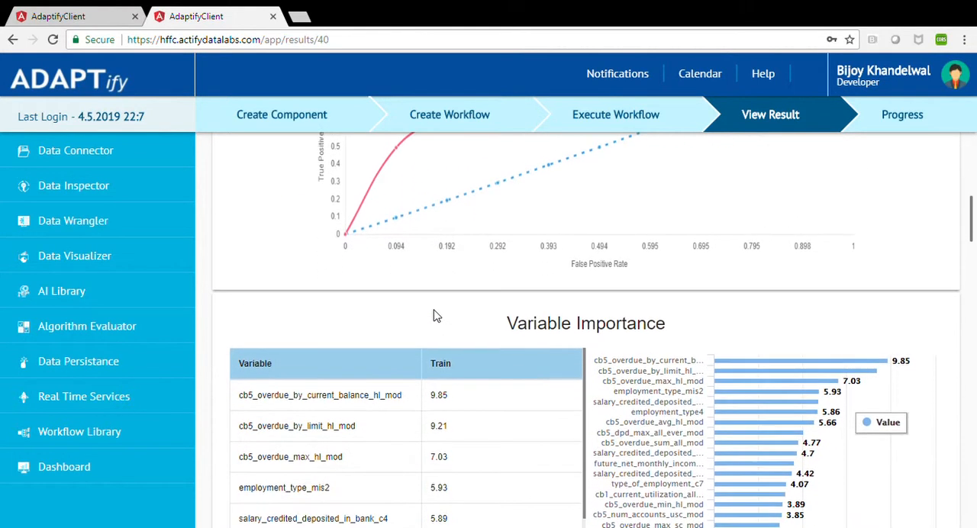
scroll(436, 316, down, 2)
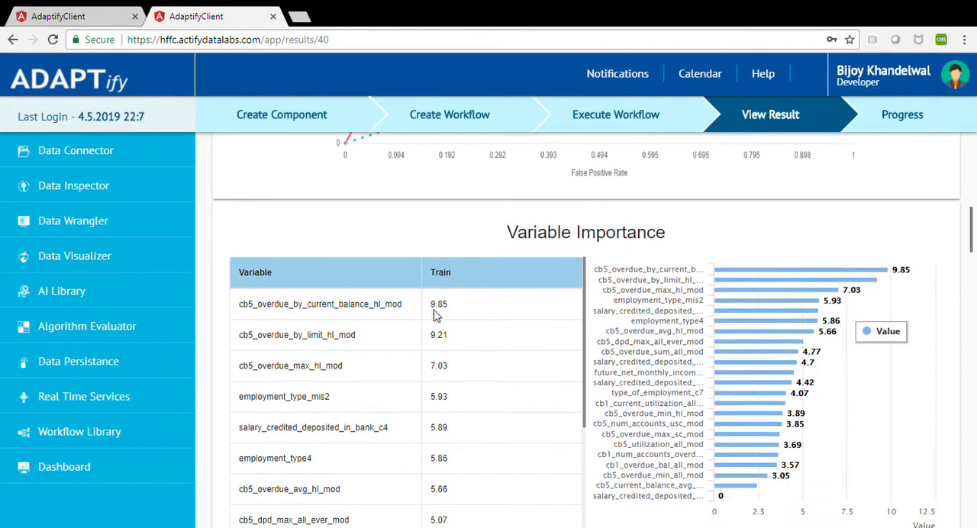
scroll(436, 316, down, 3)
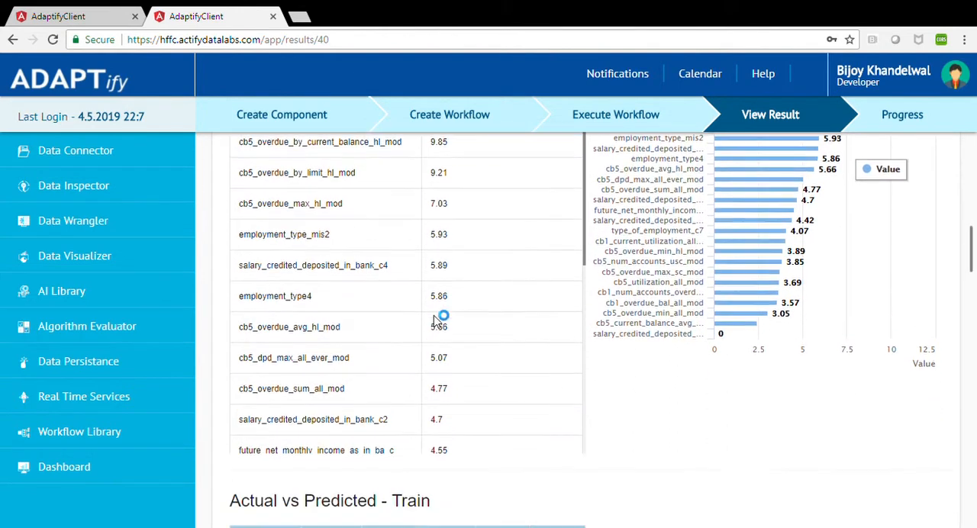
scroll(435, 316, down, 1)
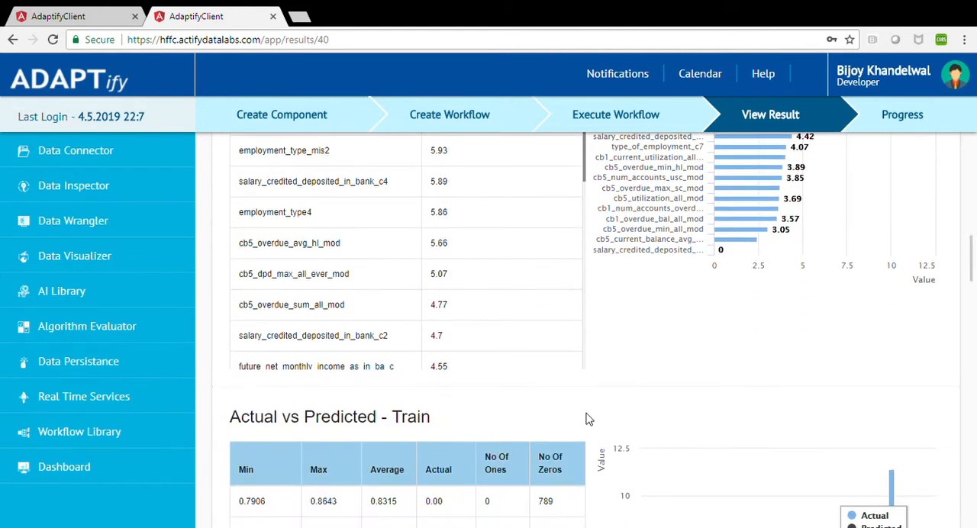
scroll(588, 419, down, 2)
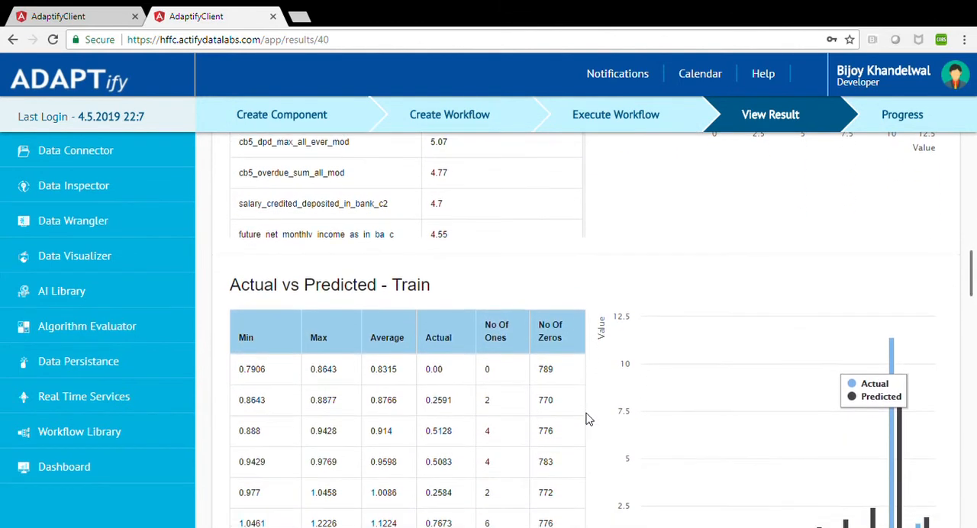
scroll(588, 418, down, 2)
scroll(588, 418, down, 2)
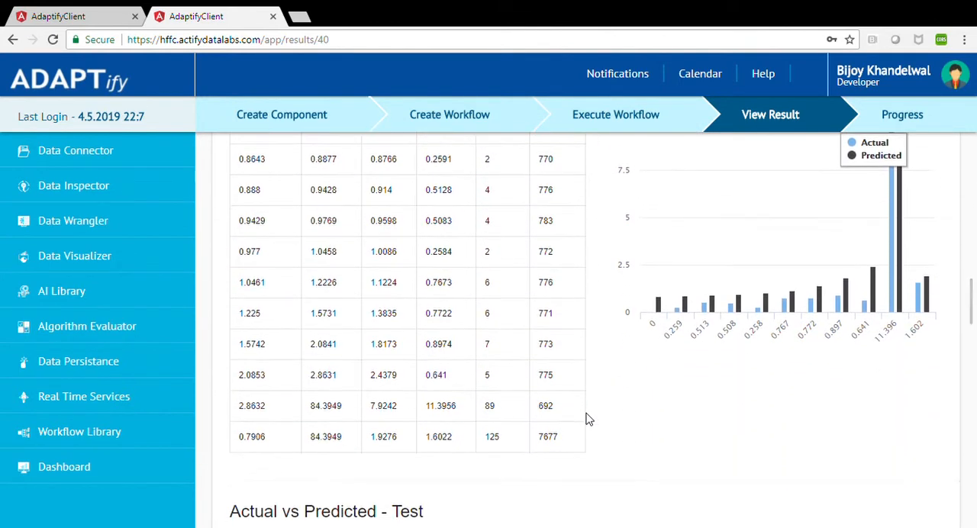
scroll(588, 418, down, 2)
scroll(589, 418, down, 3)
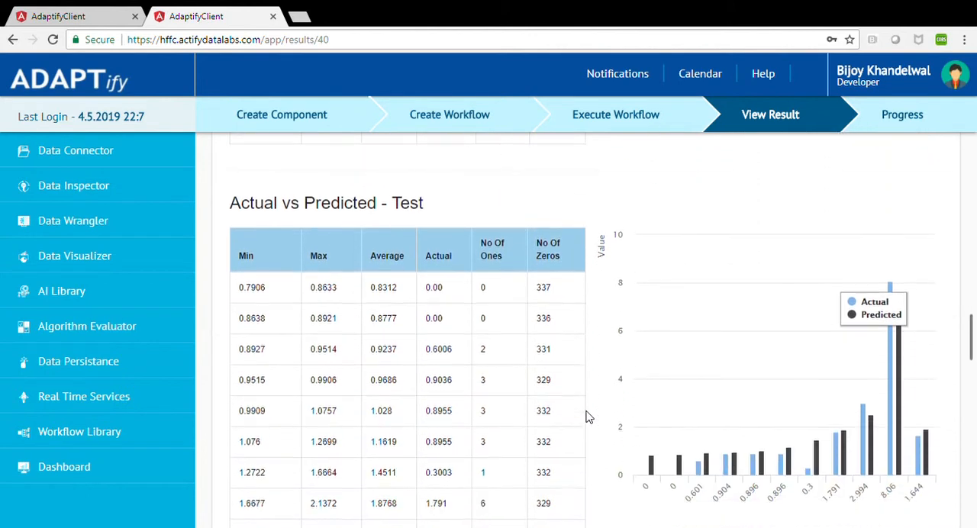
In the Cost Benefit Analysis, set the cost of false positive to 10000 and the cost of false negative to 20000.
scroll(588, 417, down, 5)
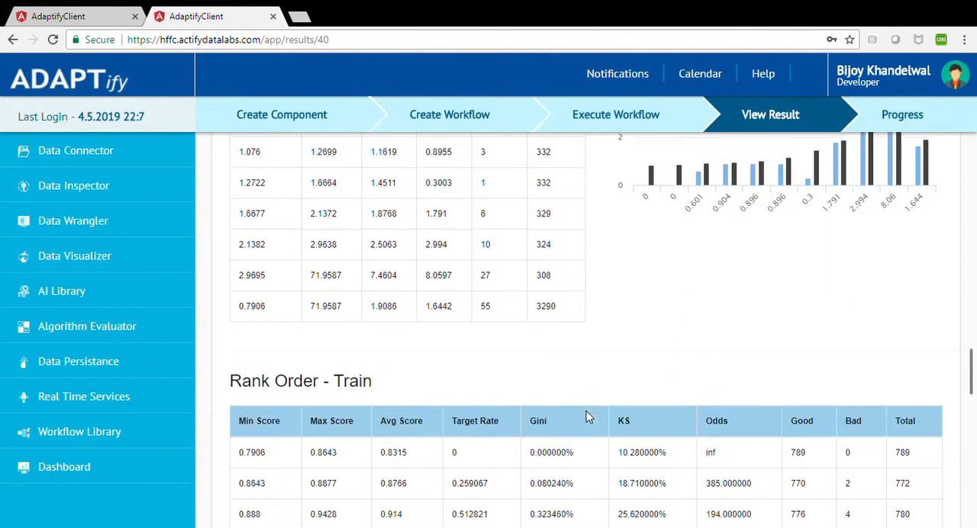
scroll(589, 416, down, 7)
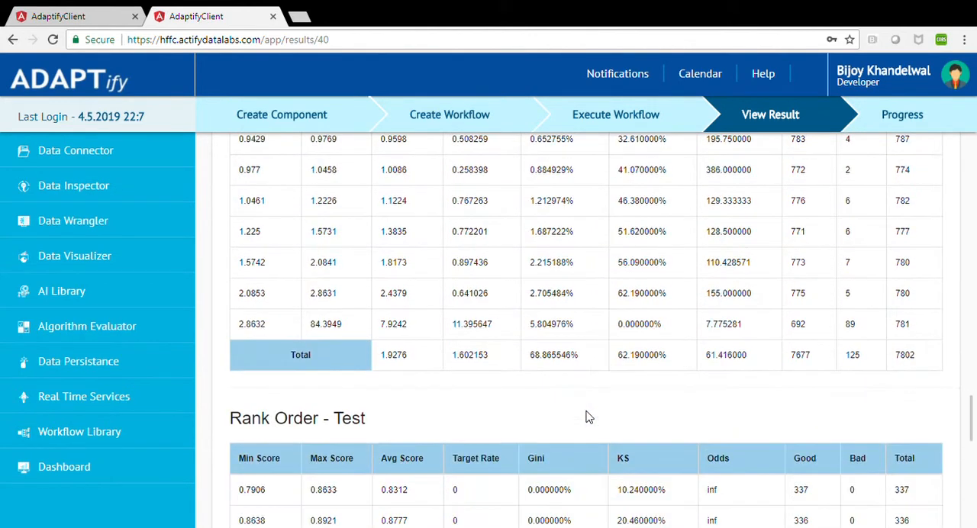
scroll(588, 416, down, 8)
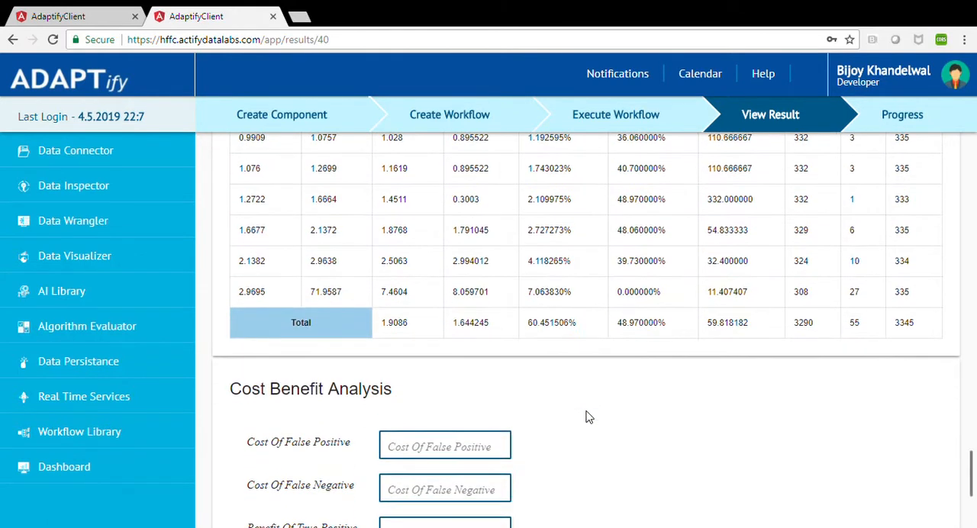
scroll(586, 416, down, 3)
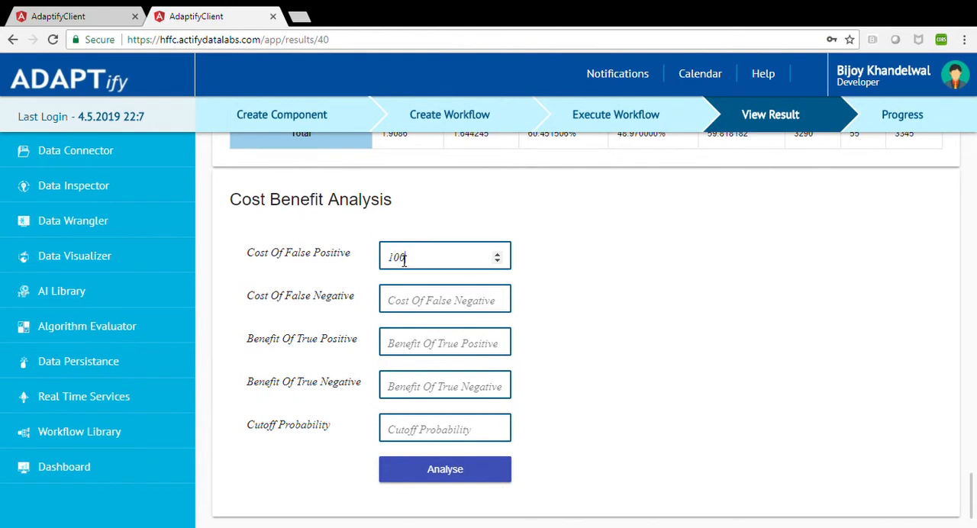
click(400, 301)
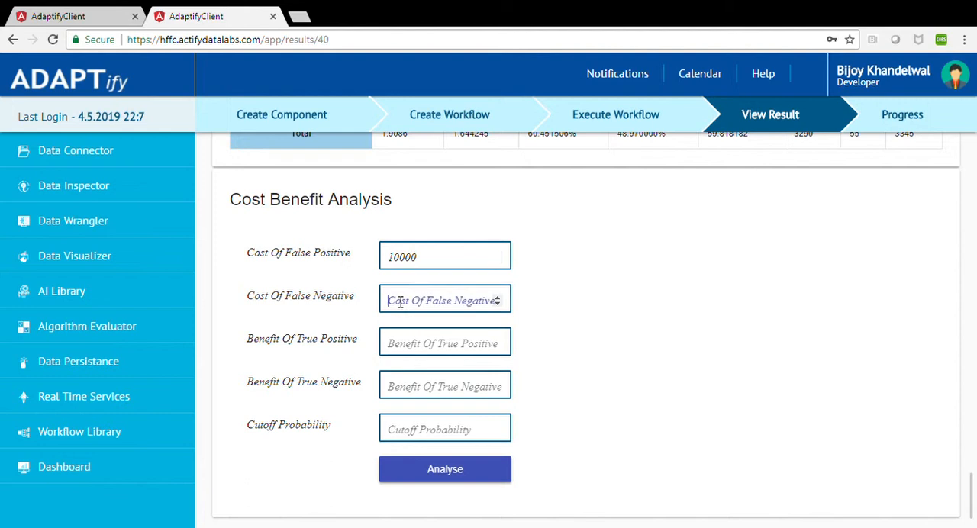
text(2000)
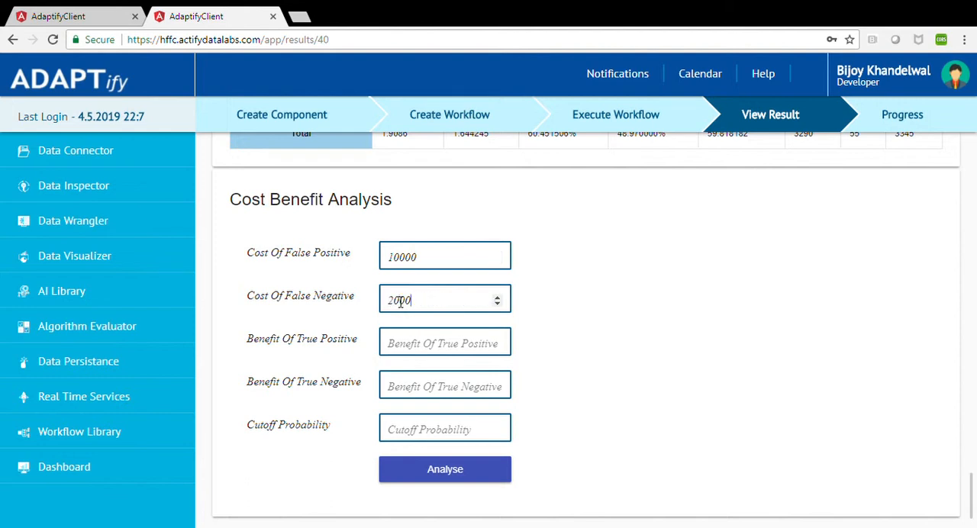
text(0)
Set the benefit of true positive to 2000 and the benefit of true negative to 3000.
click(405, 344)
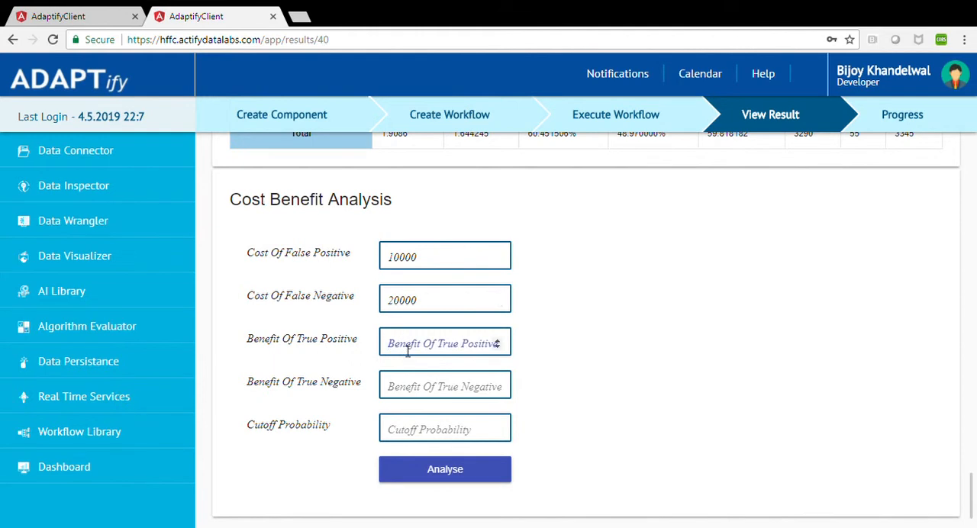
text(2000)
click(399, 389)
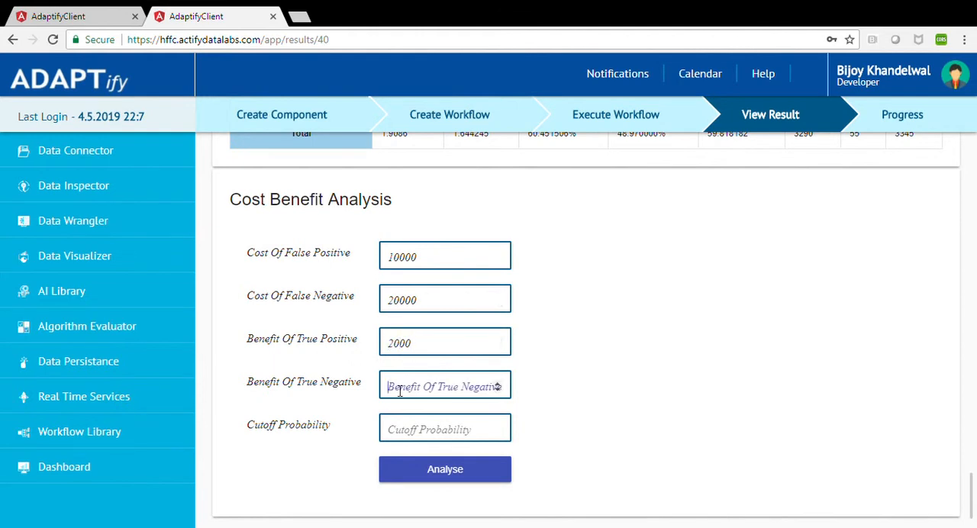
text(3)
key(BackSpace)
text(3000)
Set the cutoff probability to .01, run the cost benefit analysis, and review the population and cost/benefit matrices.
click(400, 435)
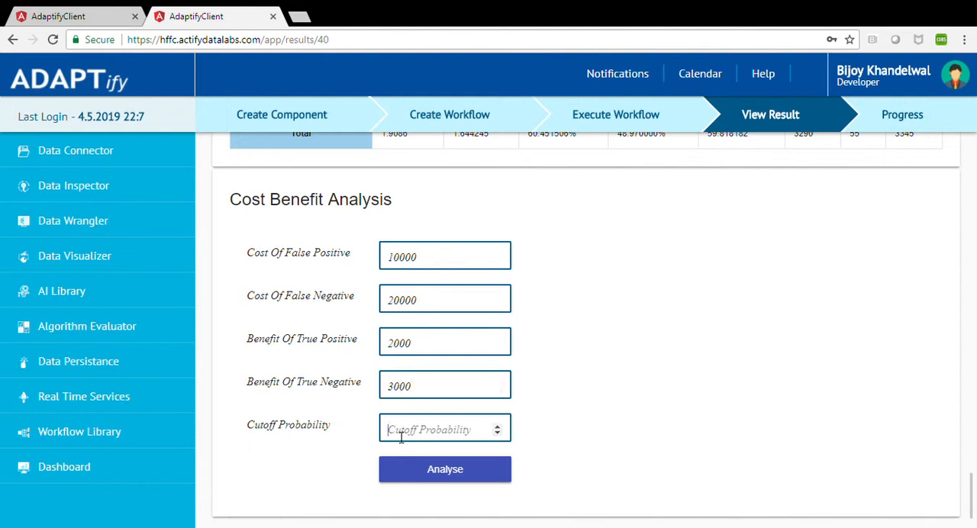
text(0.01)
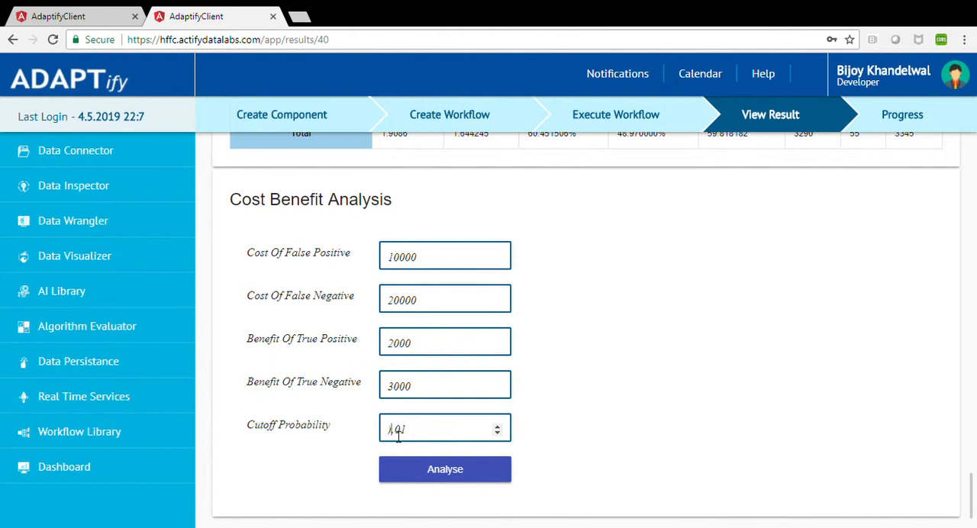
click(460, 485)
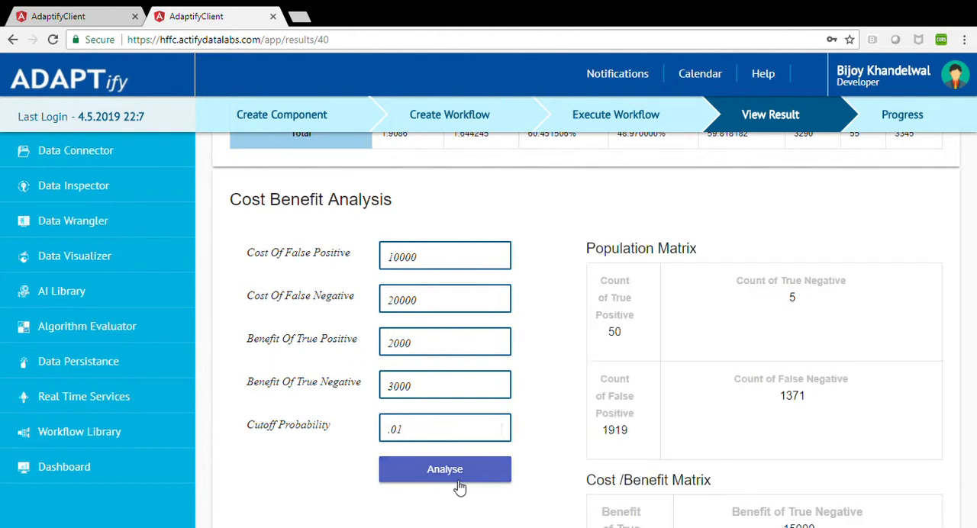
scroll(708, 355, down, 3)
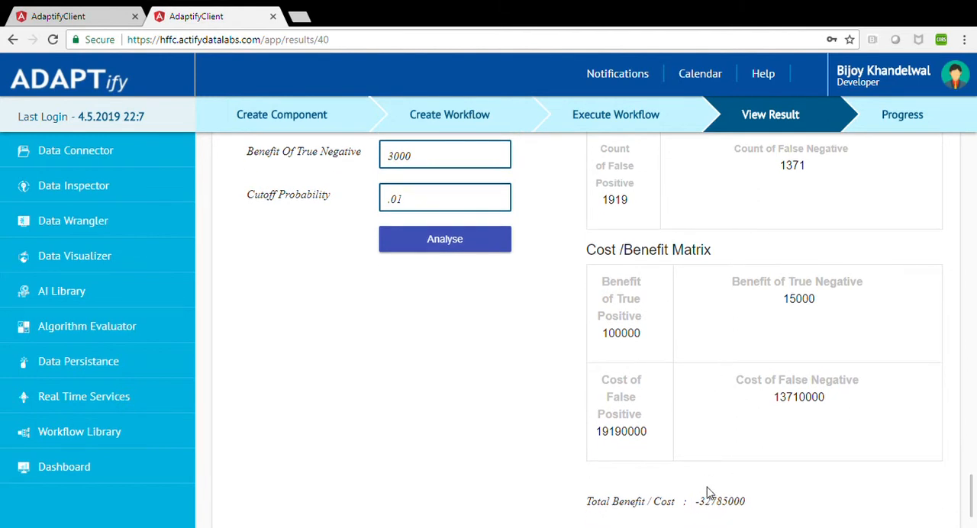
scroll(653, 462, up, 1)
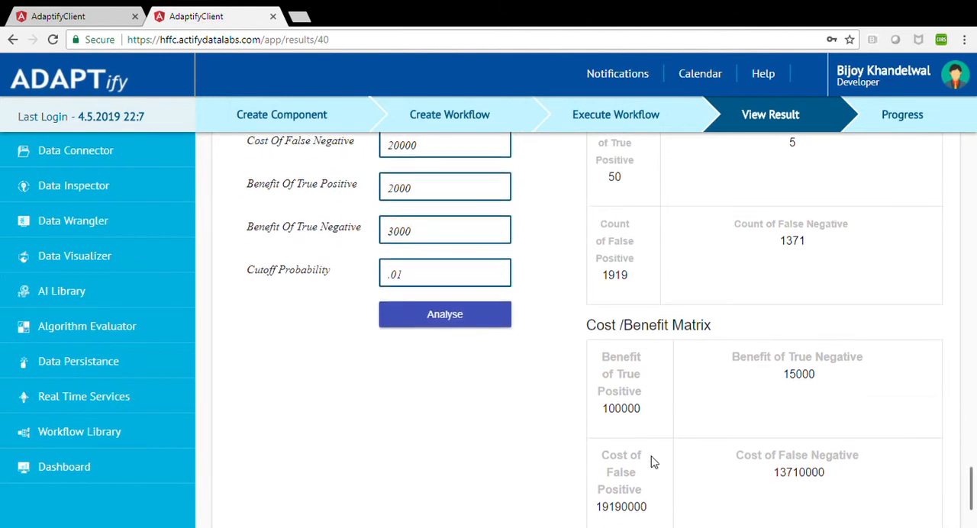
Return to the test.actifydatalabs.com session and open the published test dashboard from the test dashboards folder.
click(44, 20)
click(185, 212)
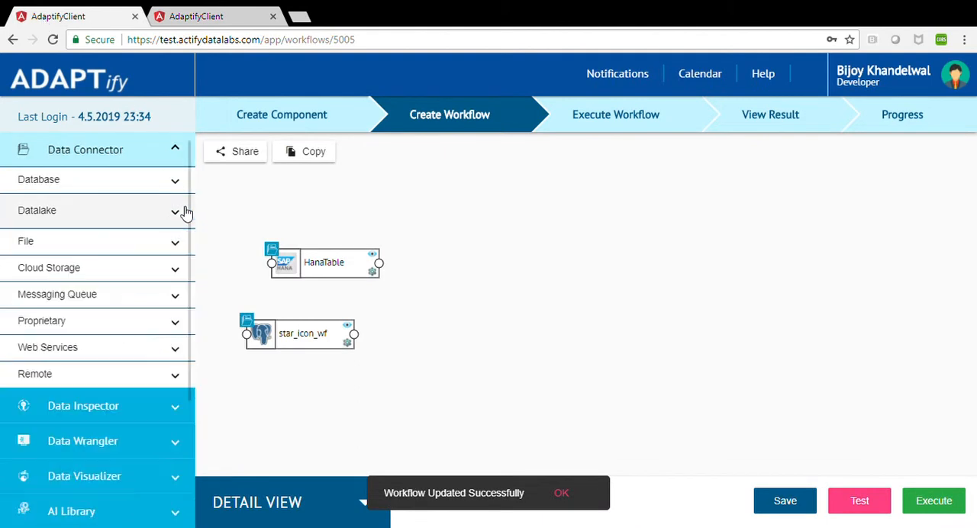
click(178, 160)
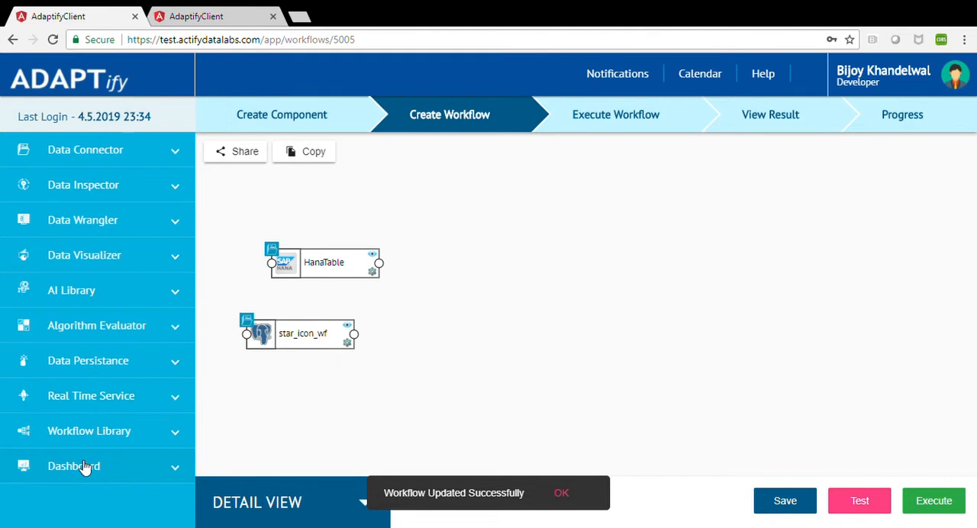
click(83, 467)
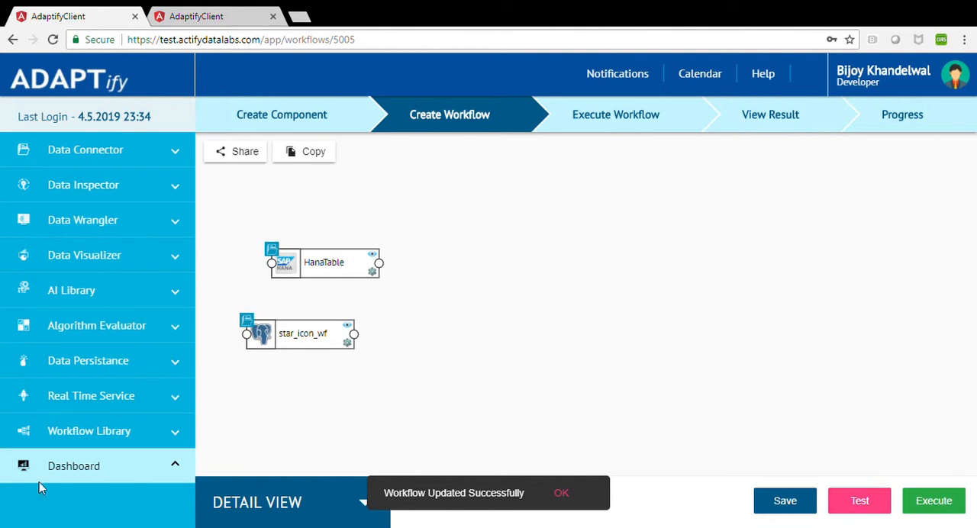
click(309, 128)
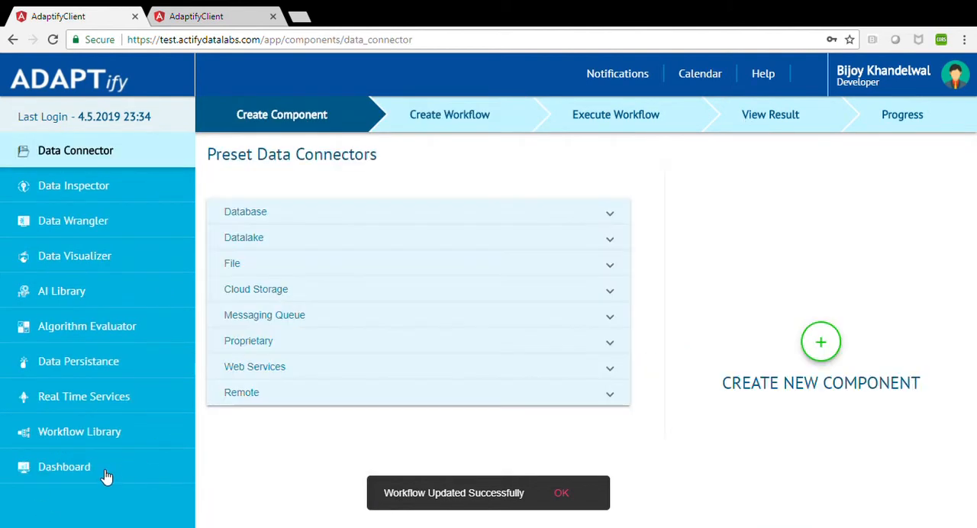
click(111, 473)
click(233, 243)
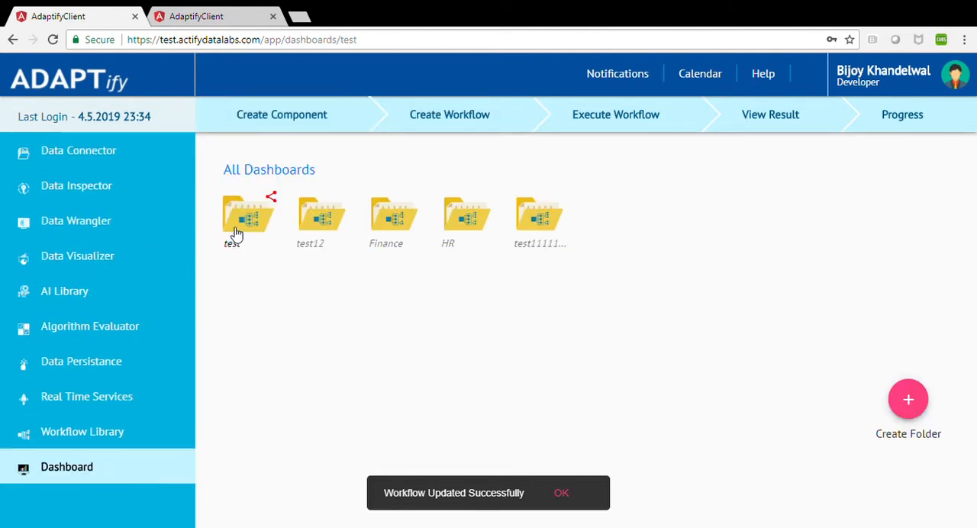
click(319, 227)
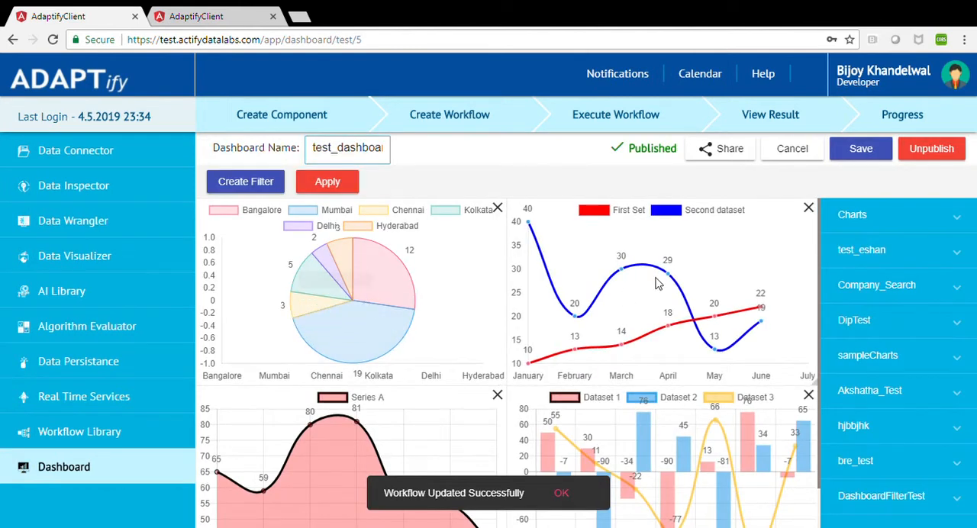
Expand the sampleCharts group, swap the city pie chart with the two-dataset line chart, and view the filter creation options without creating a filter.
click(932, 217)
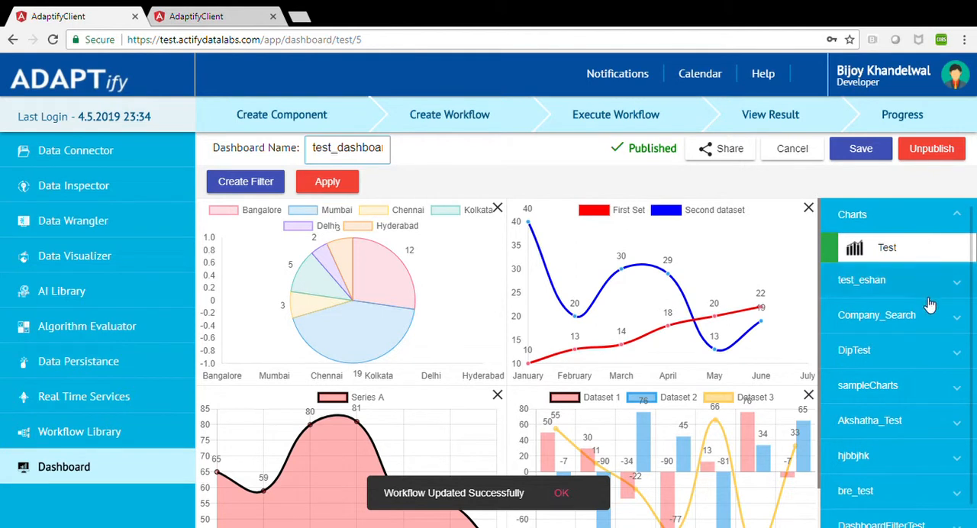
click(926, 397)
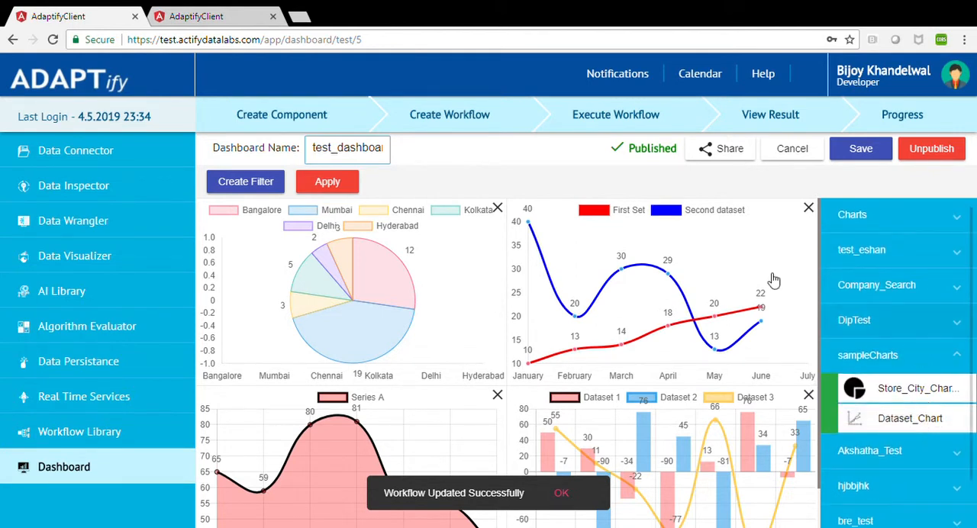
mouse_move(441, 289)
mouse_down()
mouse_move(416, 317)
mouse_move(450, 296)
mouse_move(443, 287)
mouse_move(491, 292)
mouse_move(443, 257)
mouse_move(445, 287)
mouse_up()
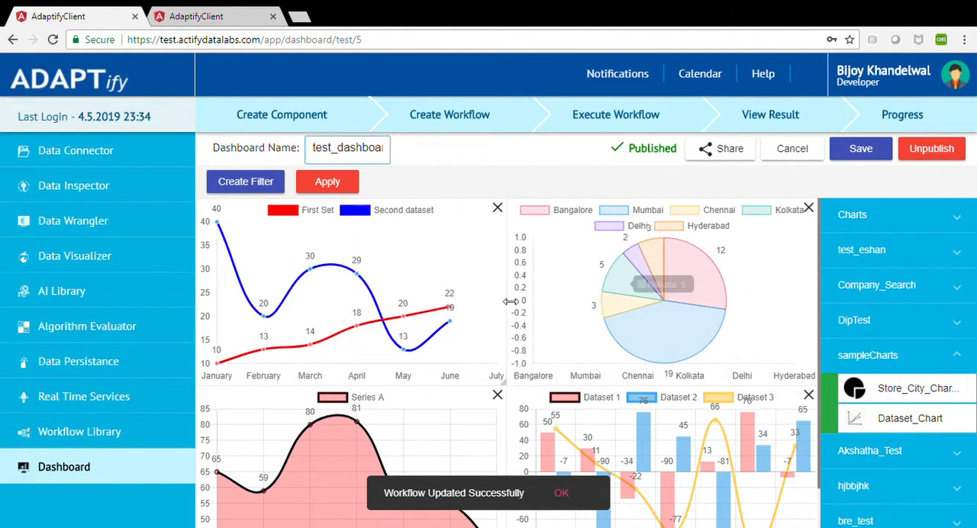
click(241, 186)
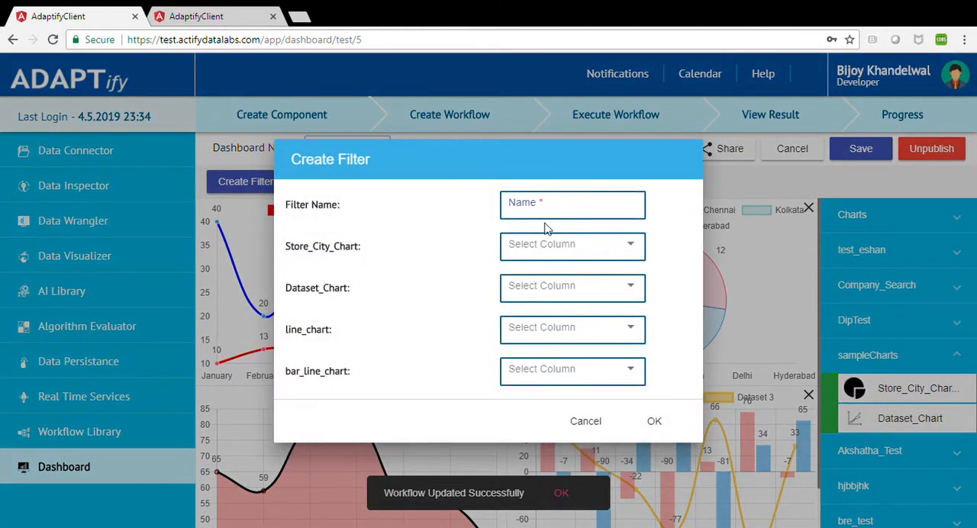
click(584, 421)
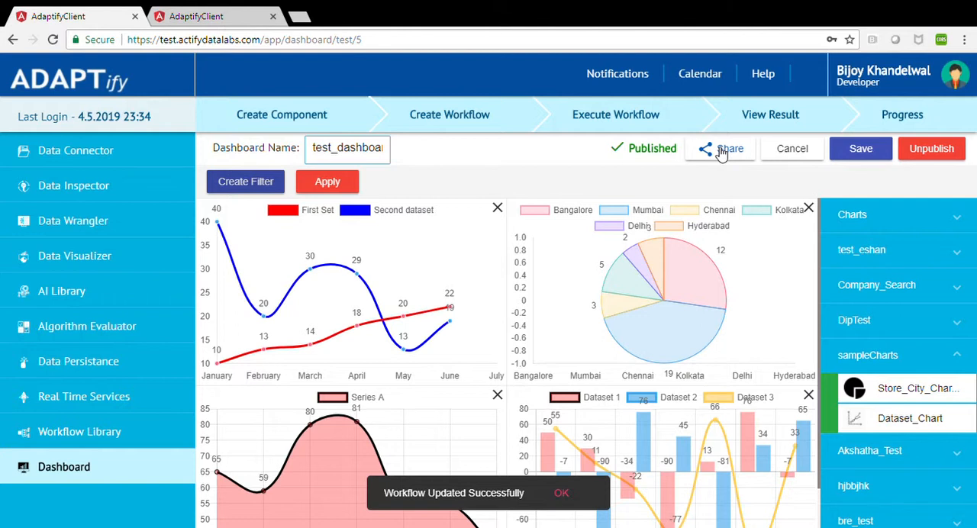
Open the recently used Bring_In_A-data_source workflow and review its user sharing permissions without sharing it.
click(462, 113)
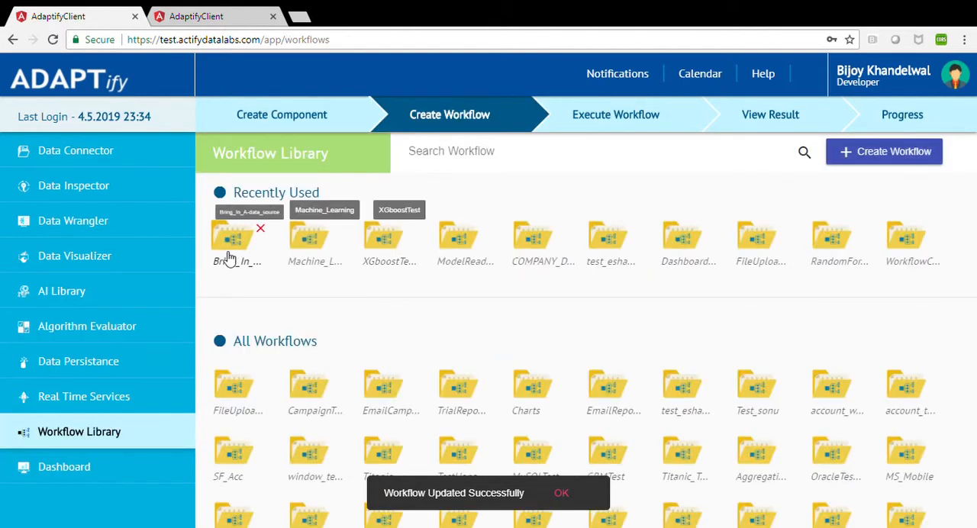
click(239, 258)
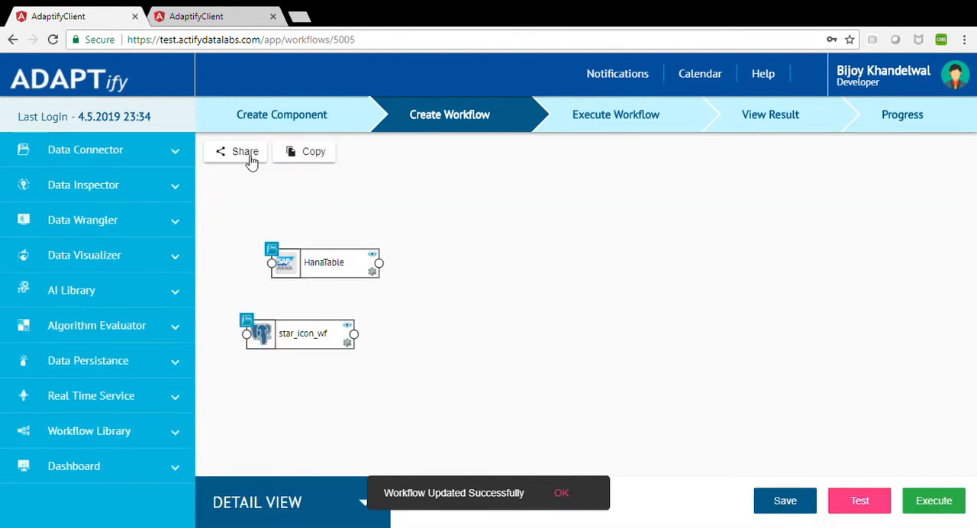
click(250, 157)
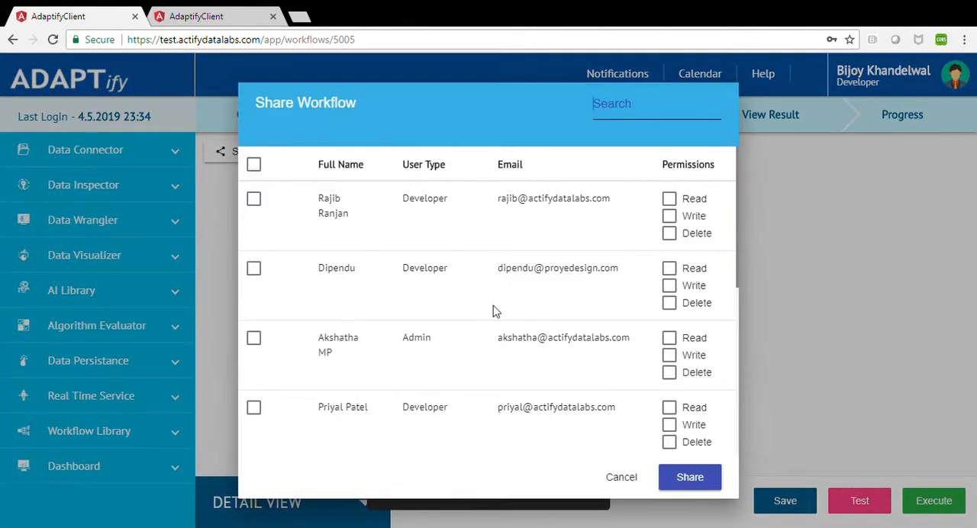
scroll(493, 311, down, 3)
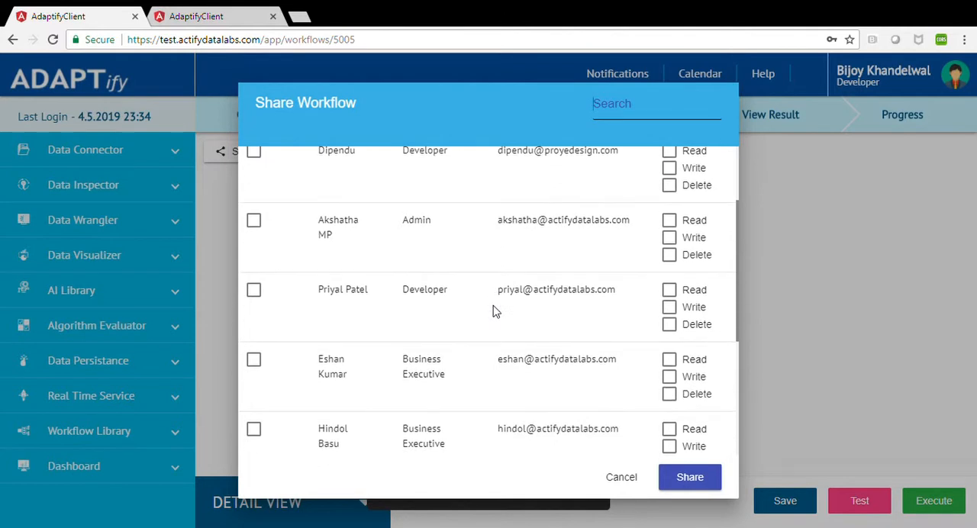
click(621, 477)
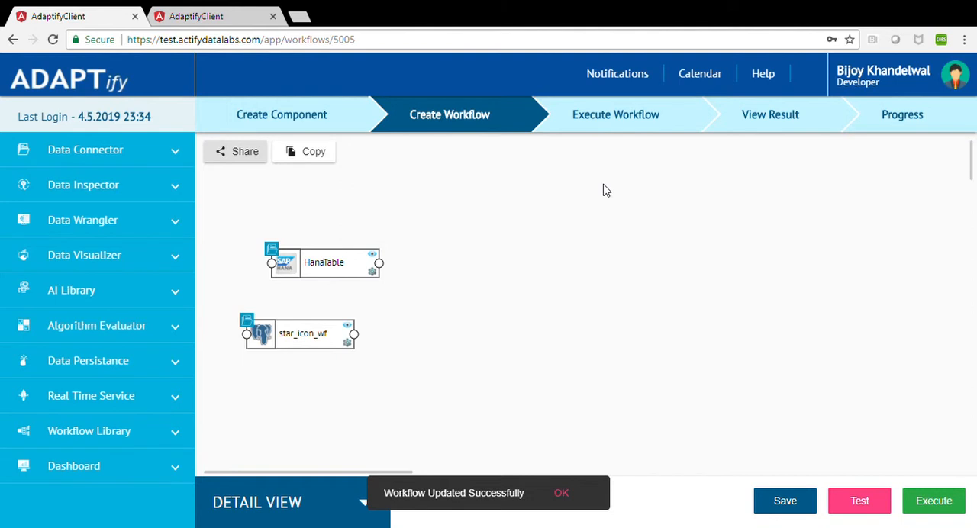
Visit the workflow executions and open the preset Real Time Services components.
click(602, 123)
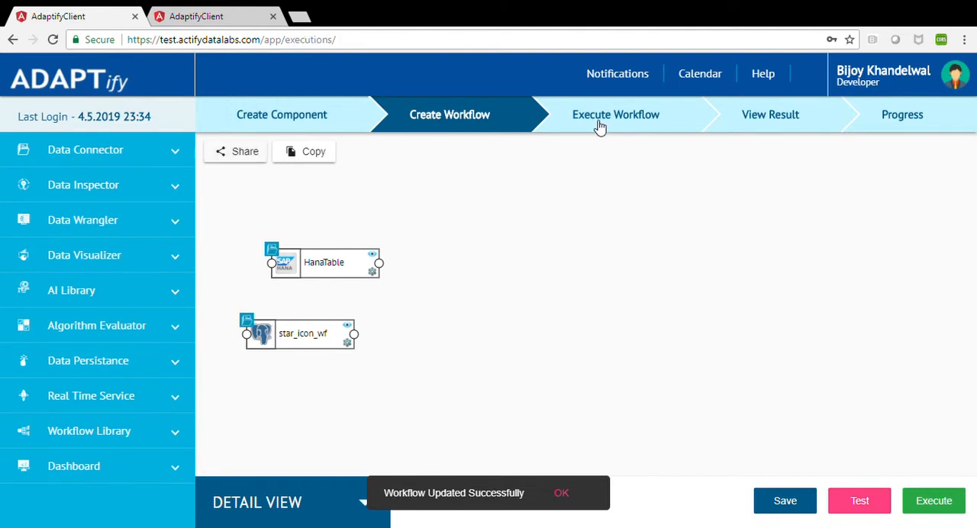
click(69, 404)
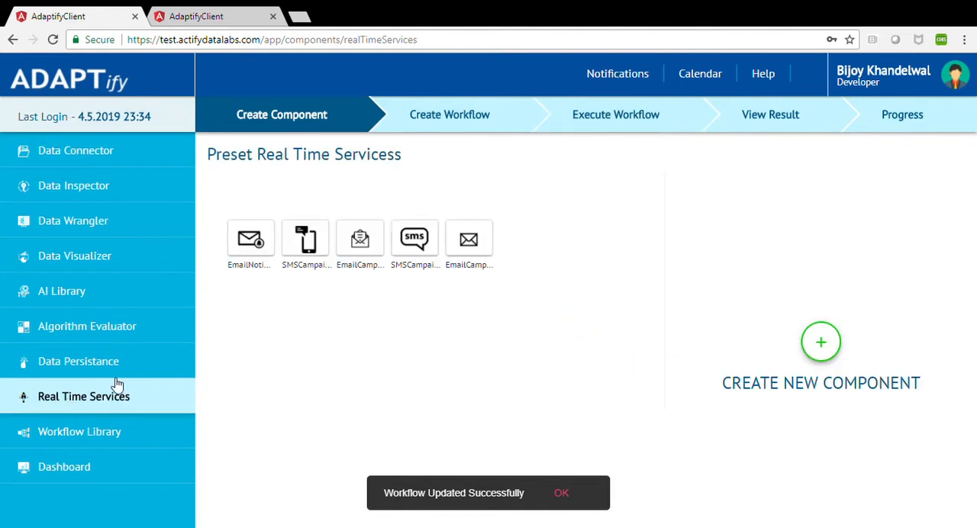